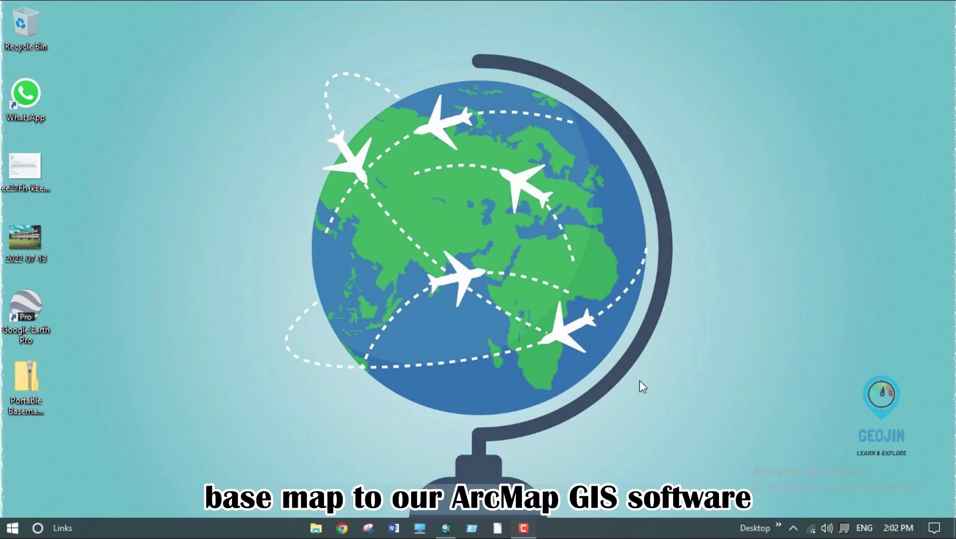
Step: Minimize ArcMap and extract the Portable Basemap Server zip into a desktop folder
{"action": "left_click", "coordinate": [446, 529]}
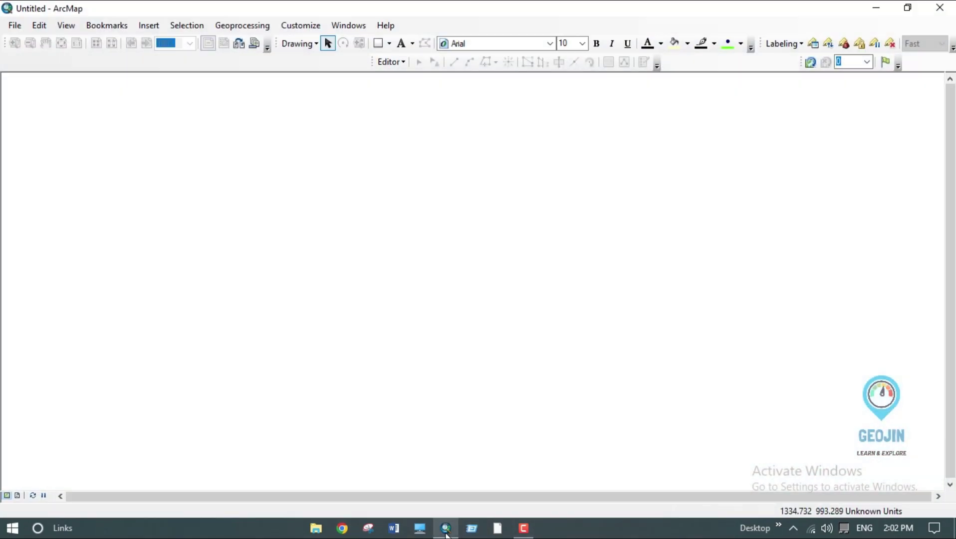
{"action": "left_click", "coordinate": [446, 529]}
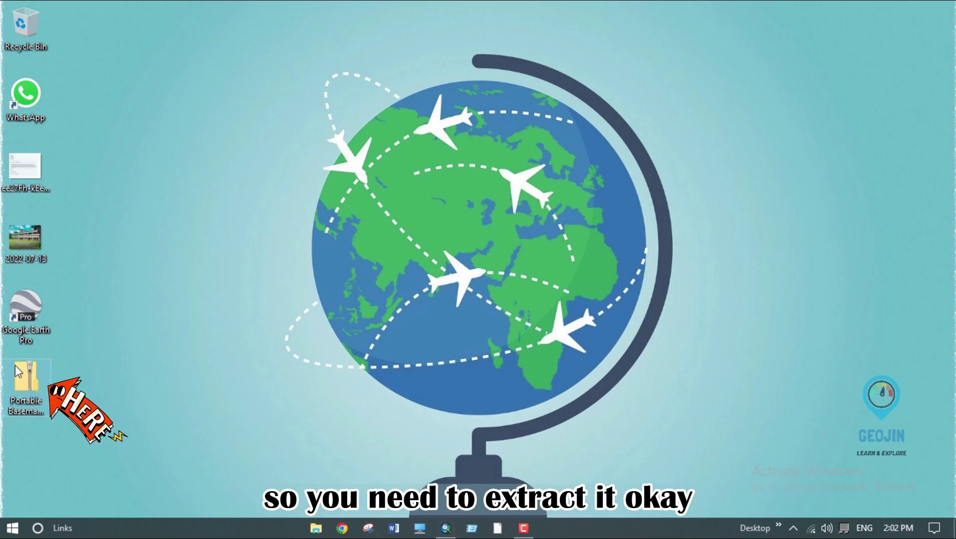
{"action": "right_click", "coordinate": [30, 387]}
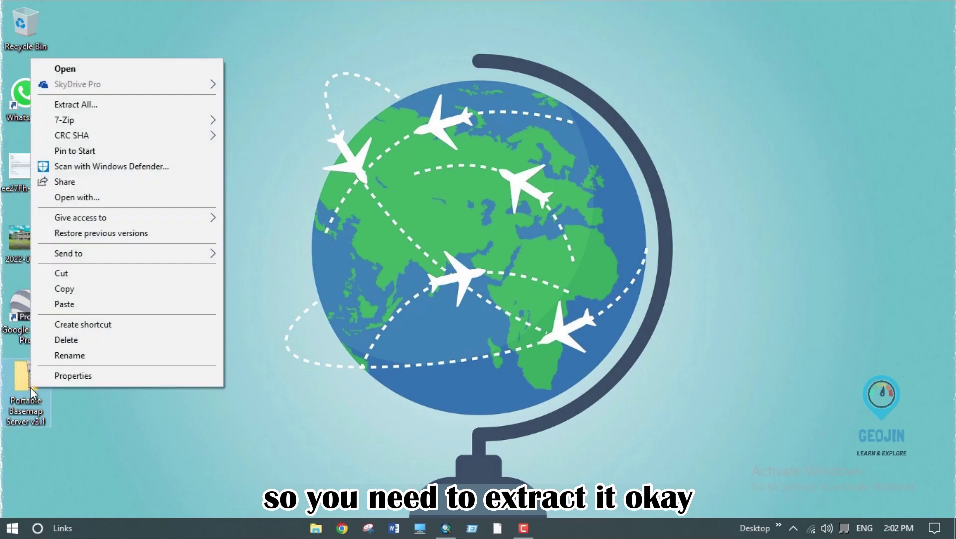
{"action": "left_click", "coordinate": [94, 105]}
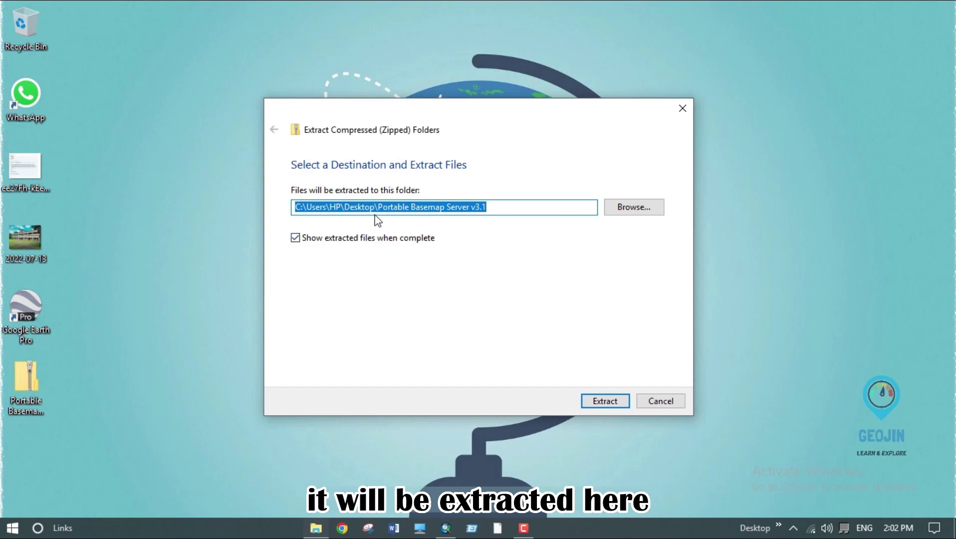
{"action": "left_click", "coordinate": [605, 400]}
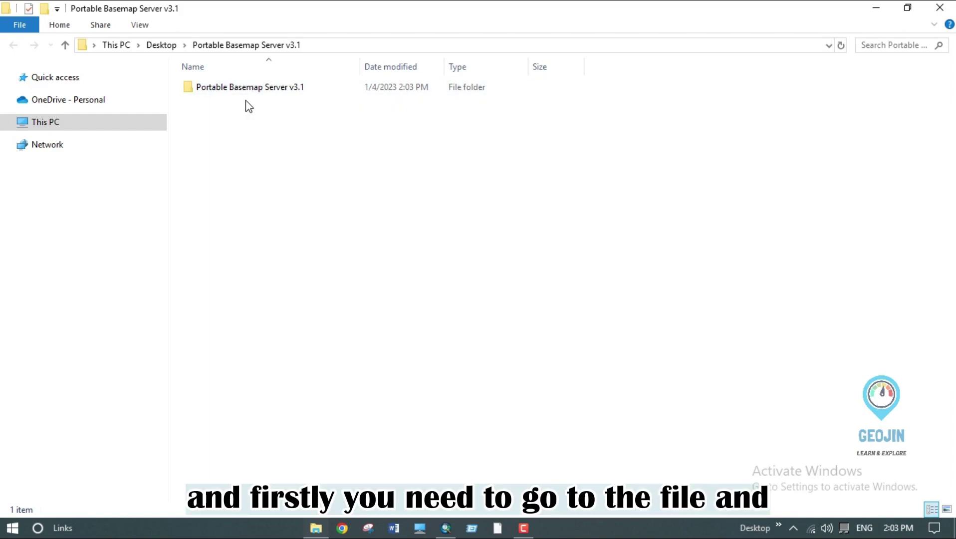
Step: Run PortableBasemapServer as administrator from its extracted folder, then return to ArcMap
{"action": "double_click", "coordinate": [237, 87]}
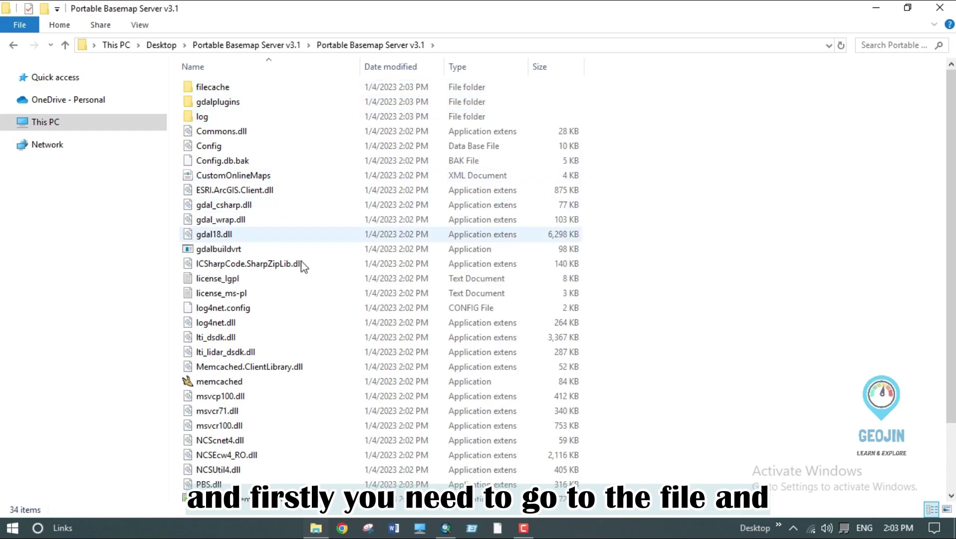
{"action": "scroll", "coordinate": [331, 309], "scroll_direction": "down", "scroll_amount": 2}
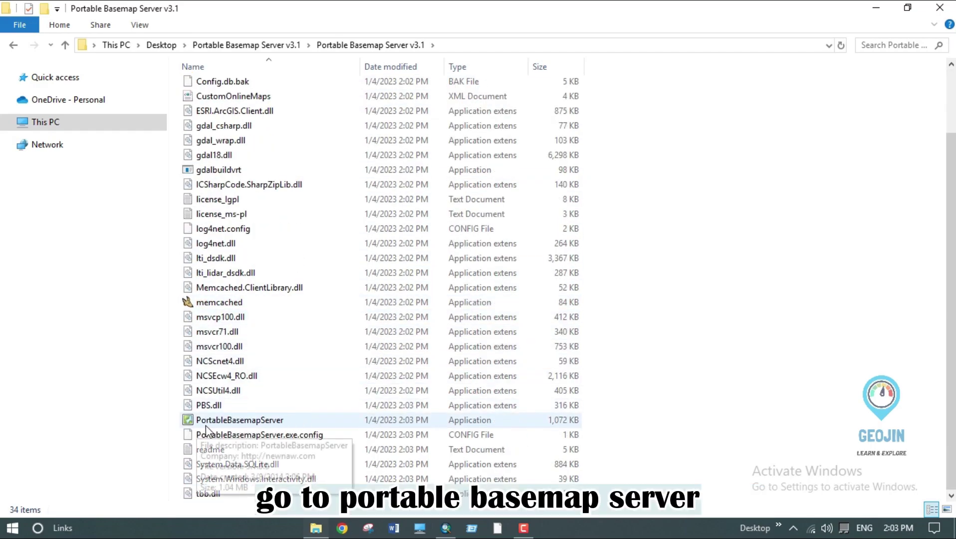
{"action": "mouse_move", "coordinate": [239, 421]}
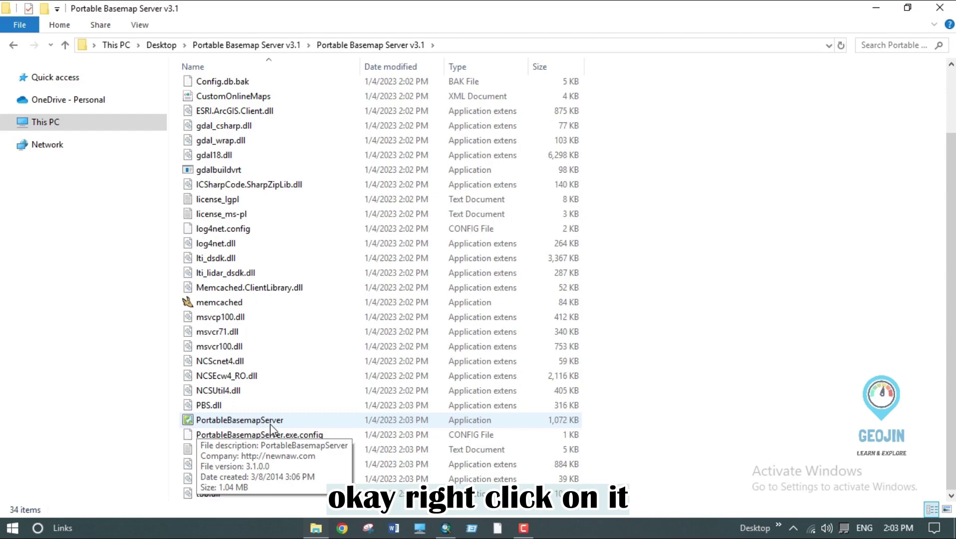
{"action": "right_click", "coordinate": [269, 424]}
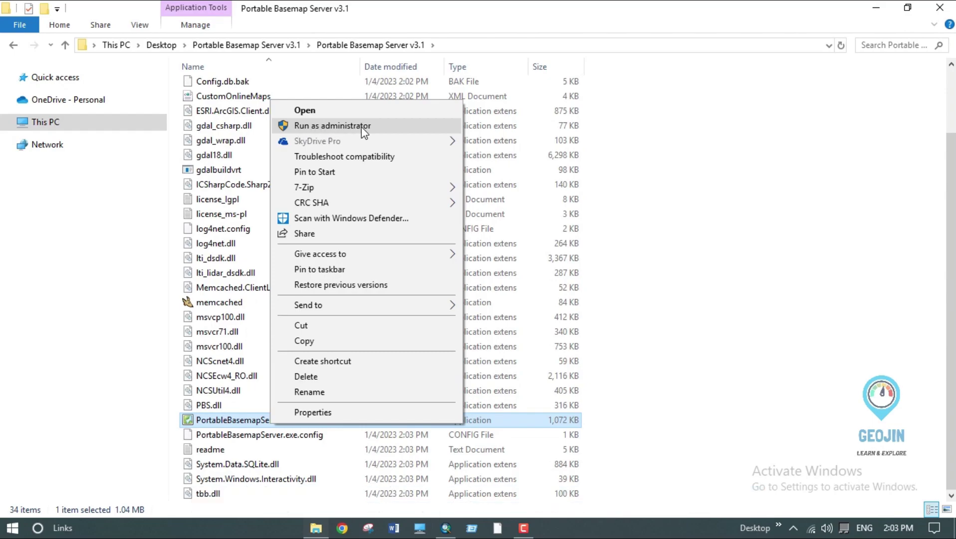
{"action": "left_click", "coordinate": [332, 125]}
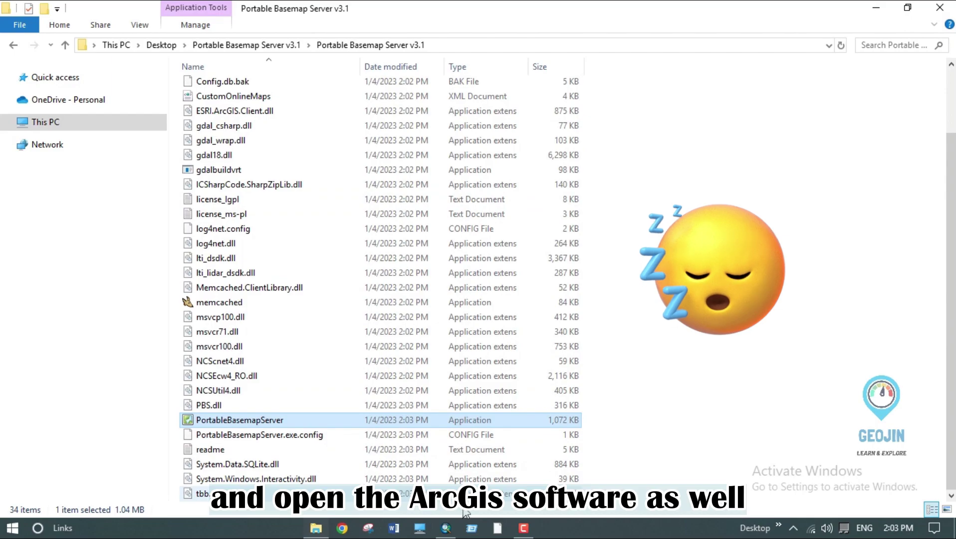
{"action": "left_click", "coordinate": [445, 528]}
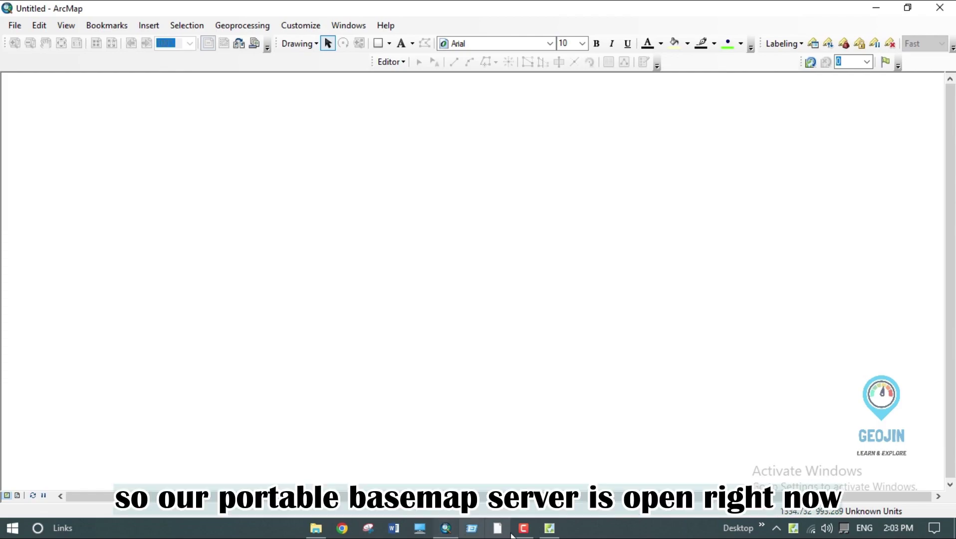
Step: Choose GoogleMapsImagery as the data source type in Portable Basemap Server
{"action": "left_click", "coordinate": [549, 528]}
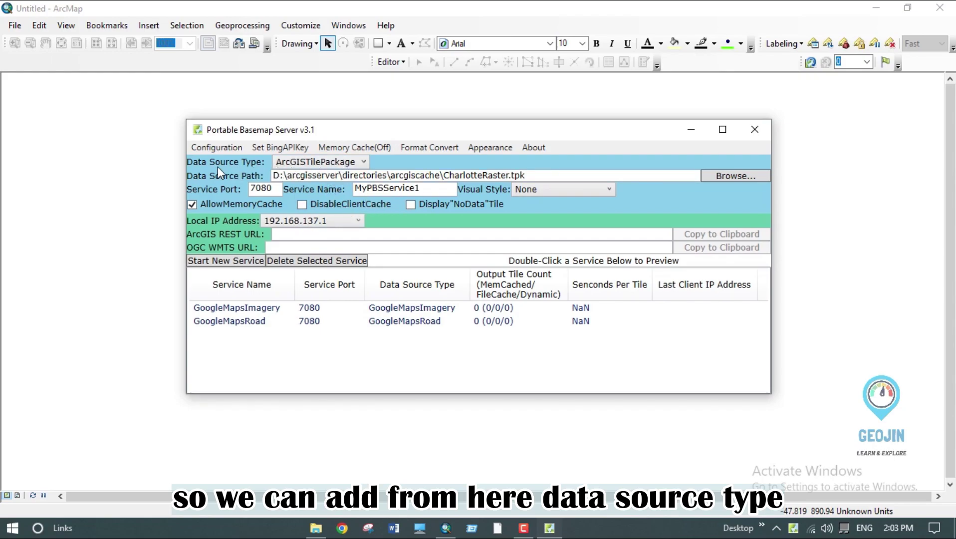
{"action": "left_click", "coordinate": [311, 162]}
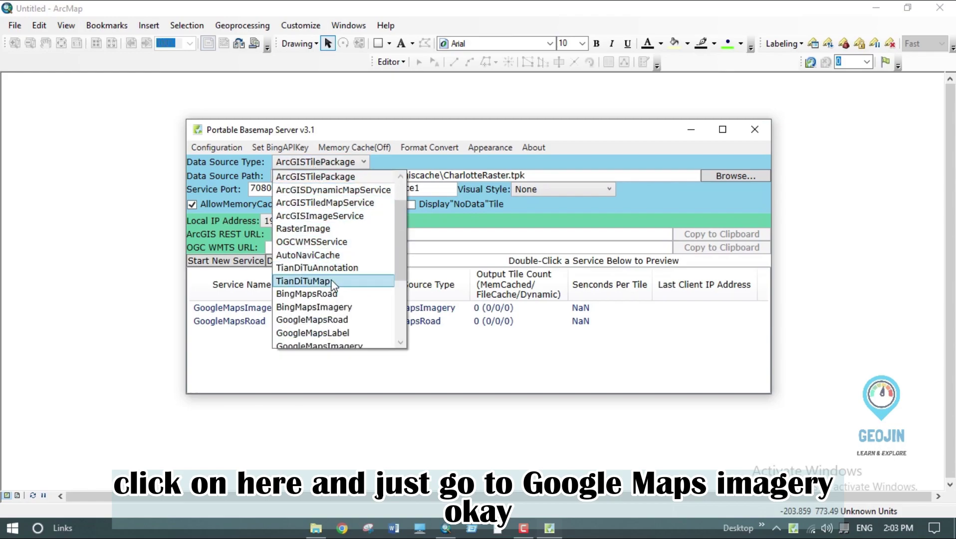
{"action": "scroll", "coordinate": [329, 269], "scroll_direction": "down", "scroll_amount": 1}
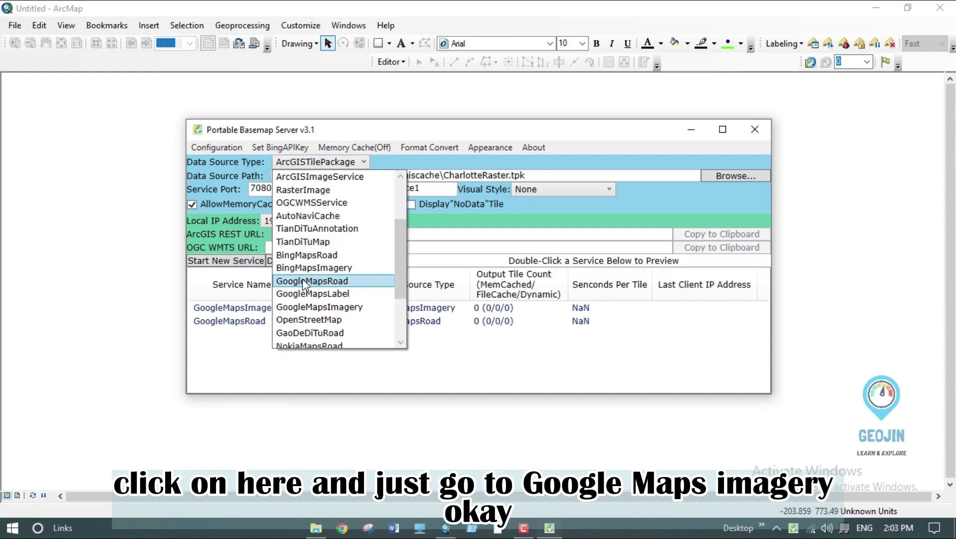
{"action": "left_click", "coordinate": [319, 306]}
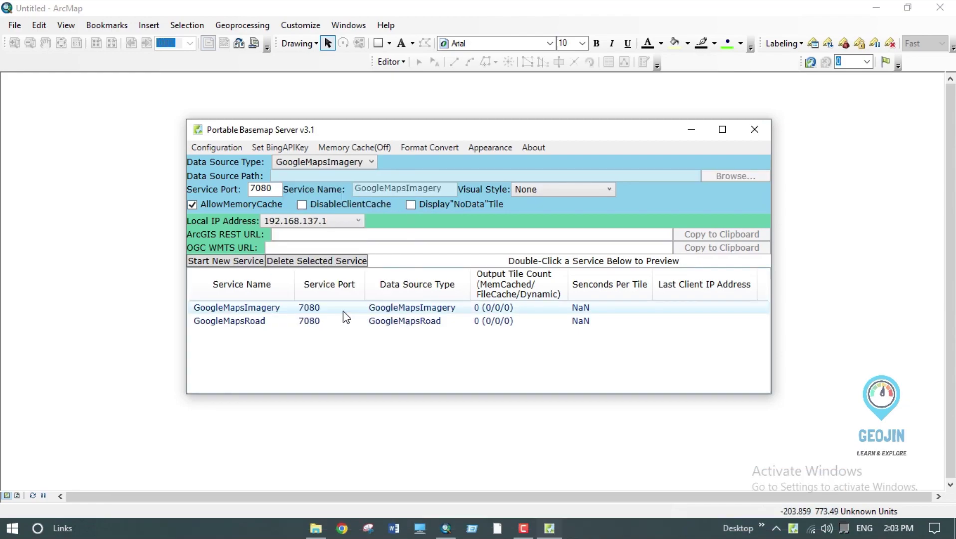
Step: Delete the existing GoogleMapsRoad and GoogleMapsImagery services
{"action": "left_click", "coordinate": [247, 321]}
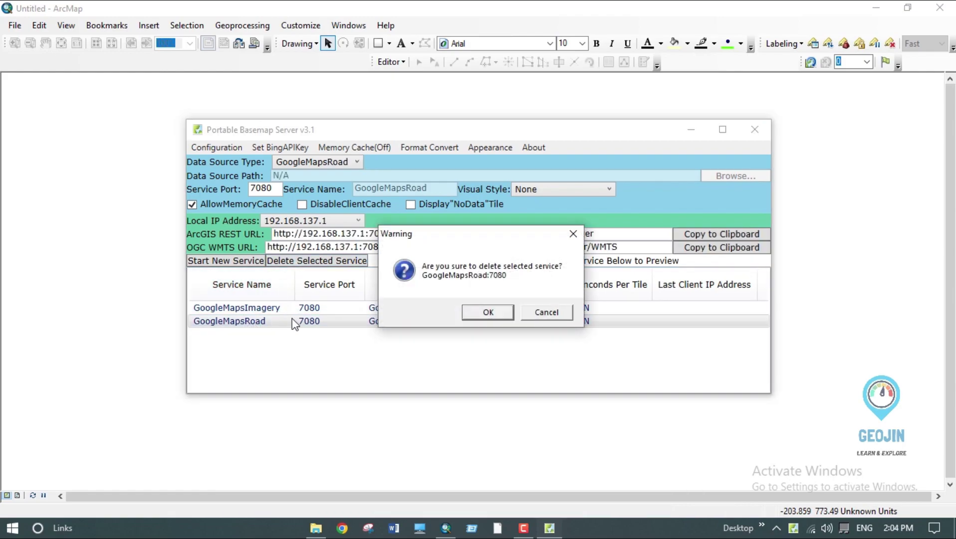
{"action": "left_click", "coordinate": [488, 312]}
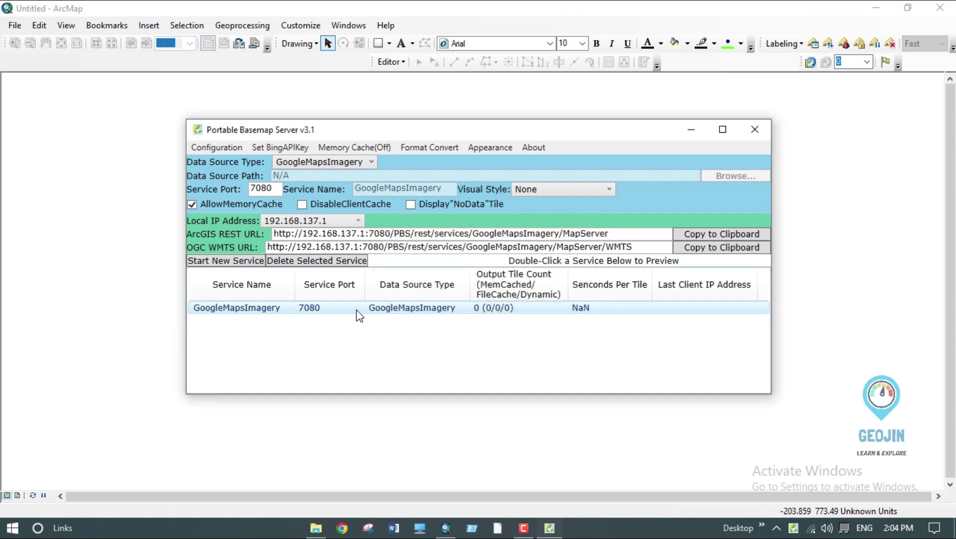
{"action": "left_click", "coordinate": [329, 307]}
{"action": "left_click", "coordinate": [317, 260]}
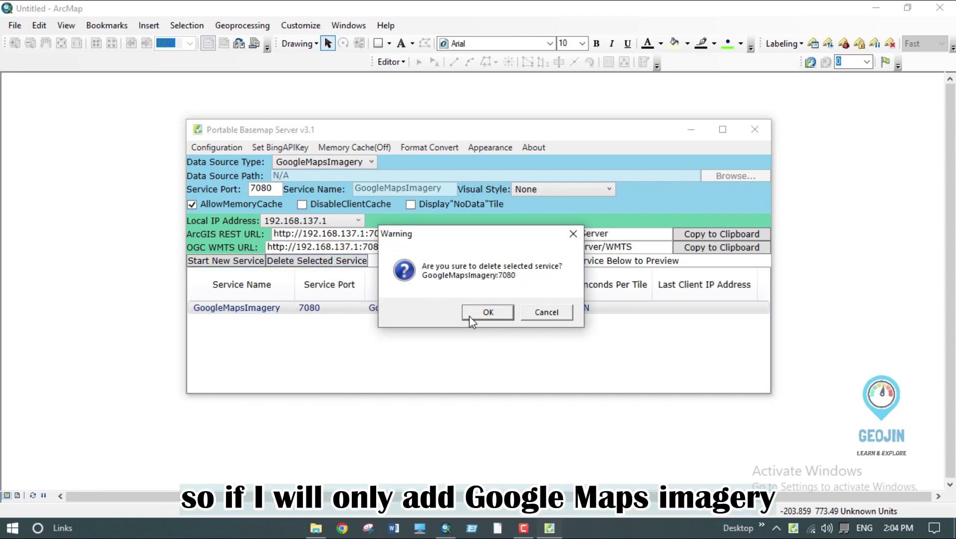
{"action": "left_click", "coordinate": [485, 314]}
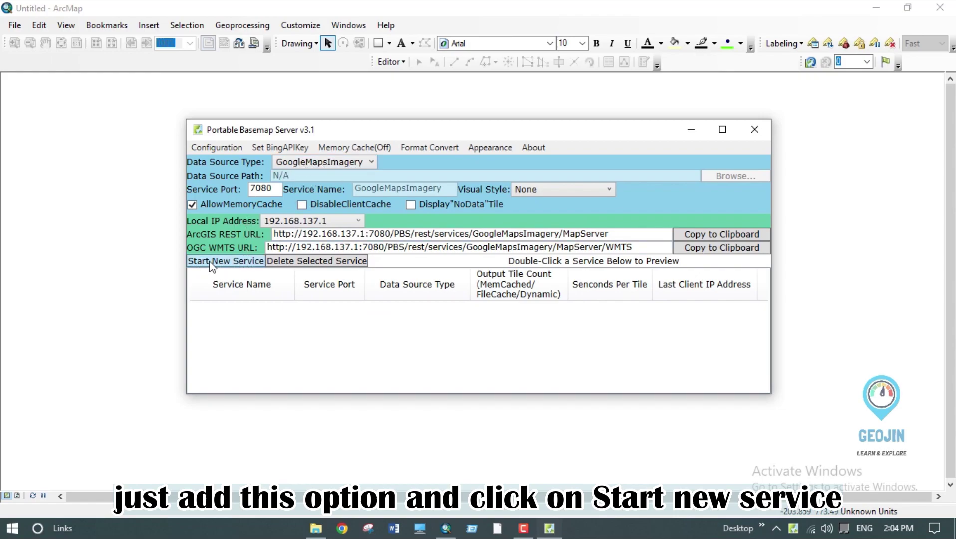
Step: Start a new GoogleMapsImagery service on port 7080, dismissing the test-only warning
{"action": "left_click", "coordinate": [226, 260]}
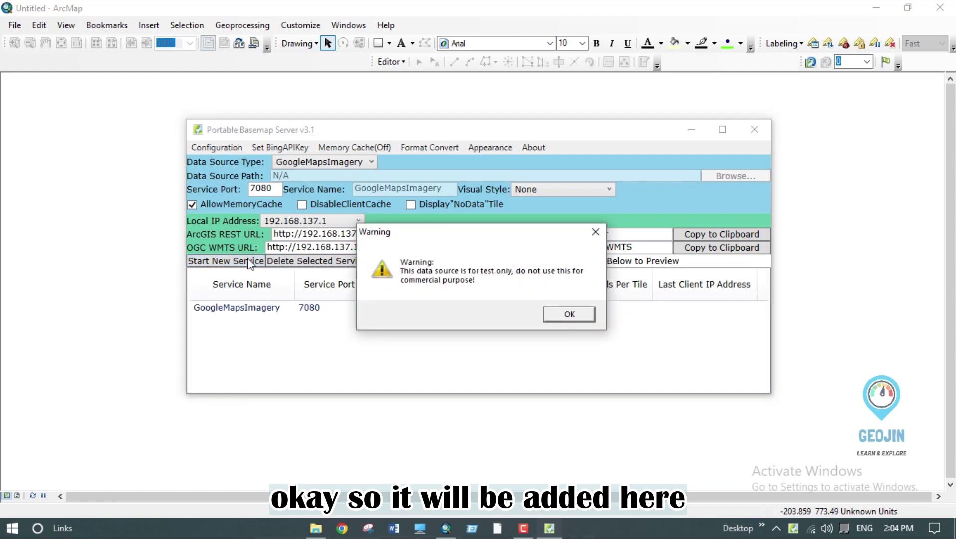
{"action": "left_click", "coordinate": [567, 315]}
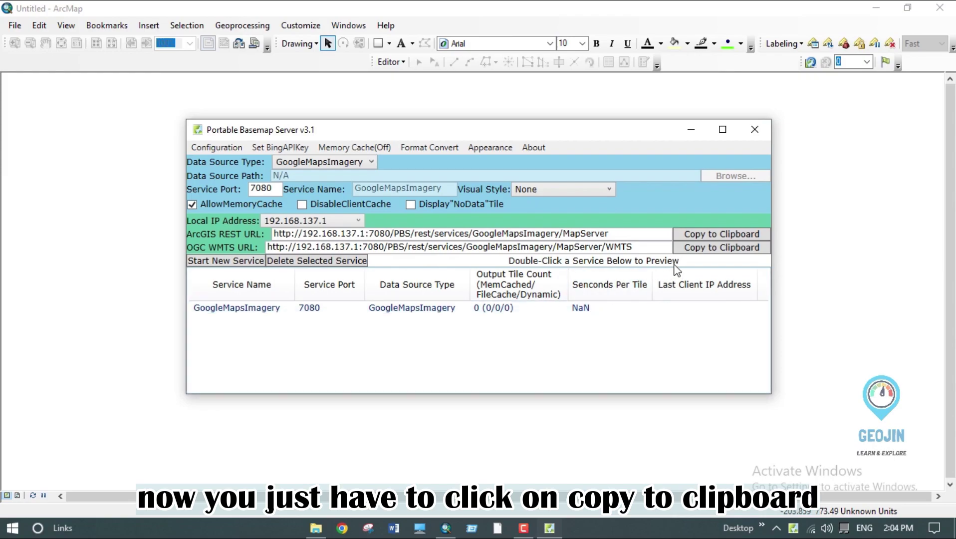
Step: Copy the GoogleMapsImagery OGC WMTS URL to the clipboard
{"action": "left_click", "coordinate": [717, 248]}
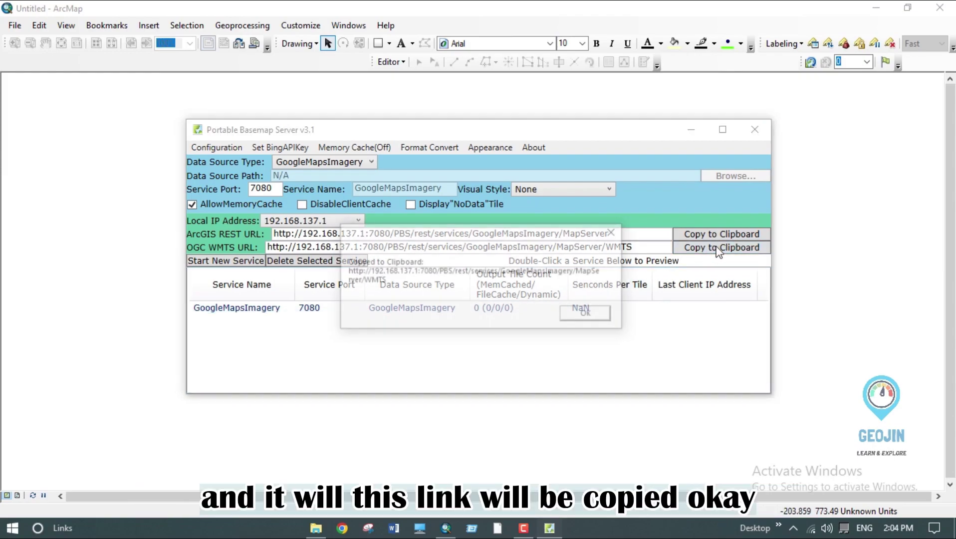
{"action": "left_click", "coordinate": [607, 313]}
{"action": "left_click_drag", "start_coordinate": [406, 246], "coordinate": [556, 246]}
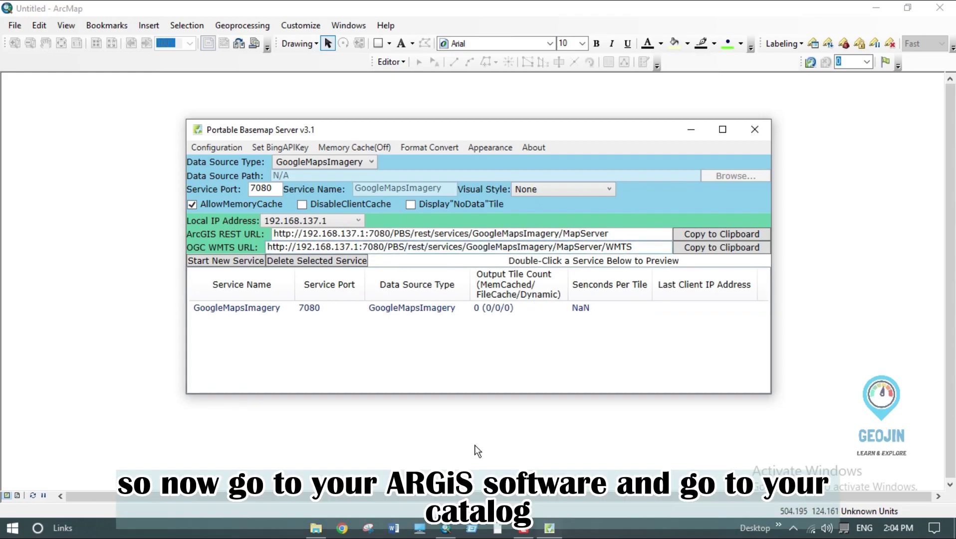
Step: Show the Catalog panel in ArcMap and browse to the GIS Servers location
{"action": "left_click", "coordinate": [446, 528]}
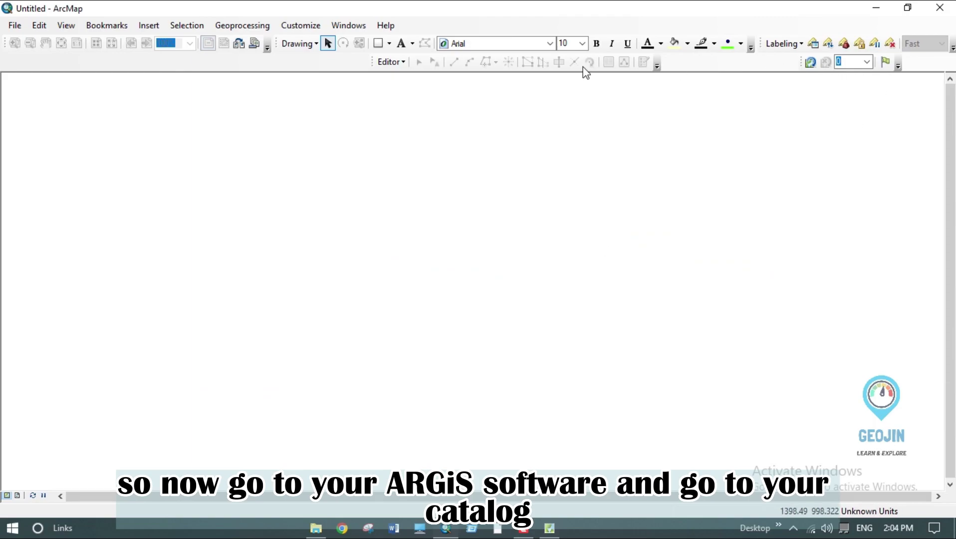
{"action": "left_click", "coordinate": [348, 25]}
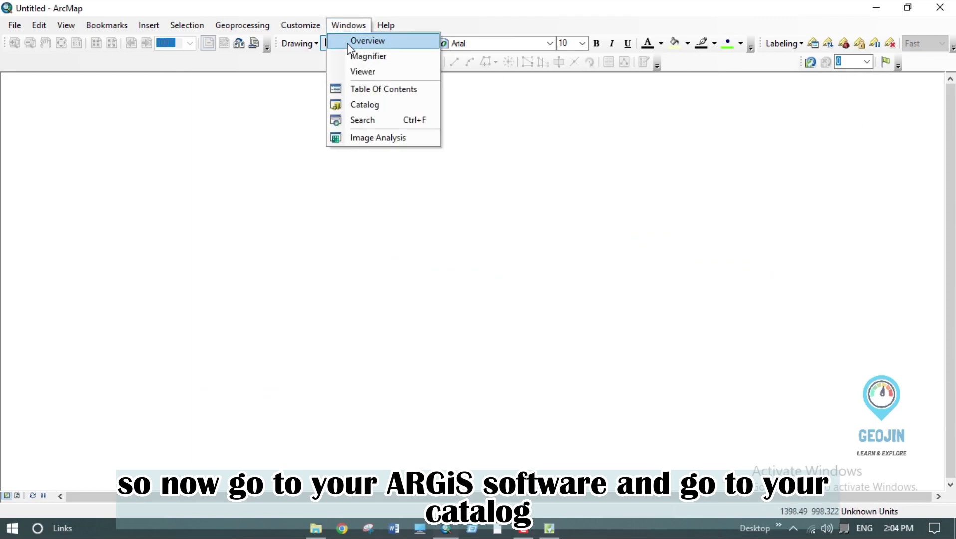
{"action": "left_click", "coordinate": [364, 105]}
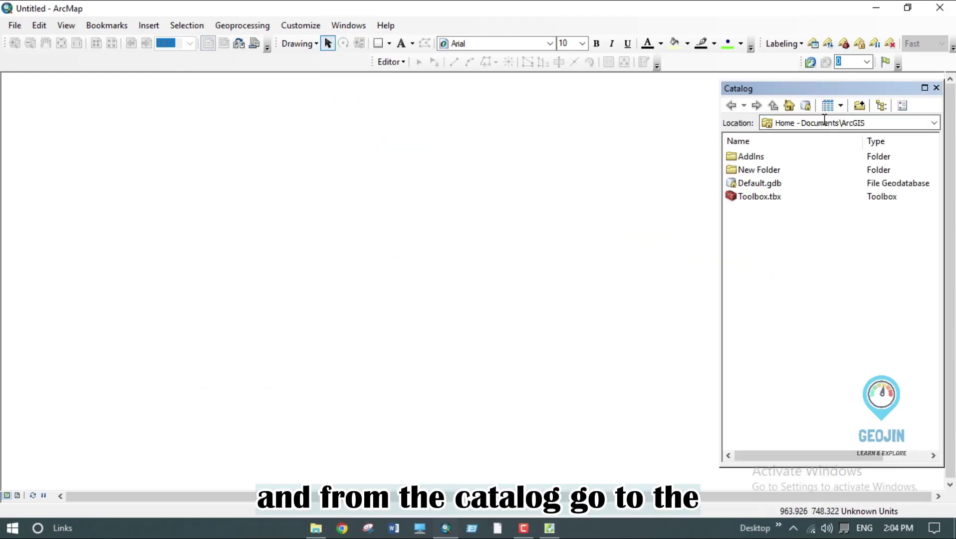
{"action": "left_click", "coordinate": [934, 122]}
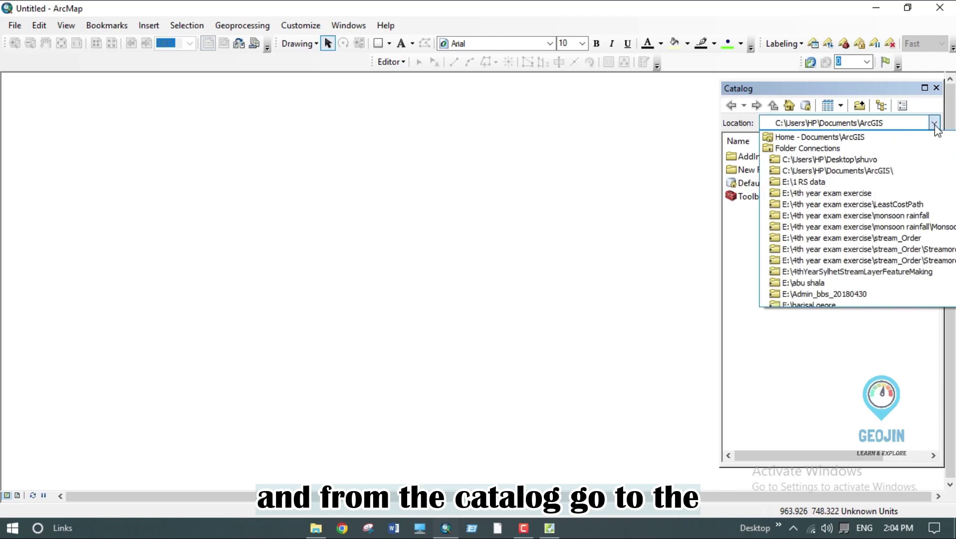
{"action": "scroll", "coordinate": [886, 217], "scroll_direction": "down", "scroll_amount": 8}
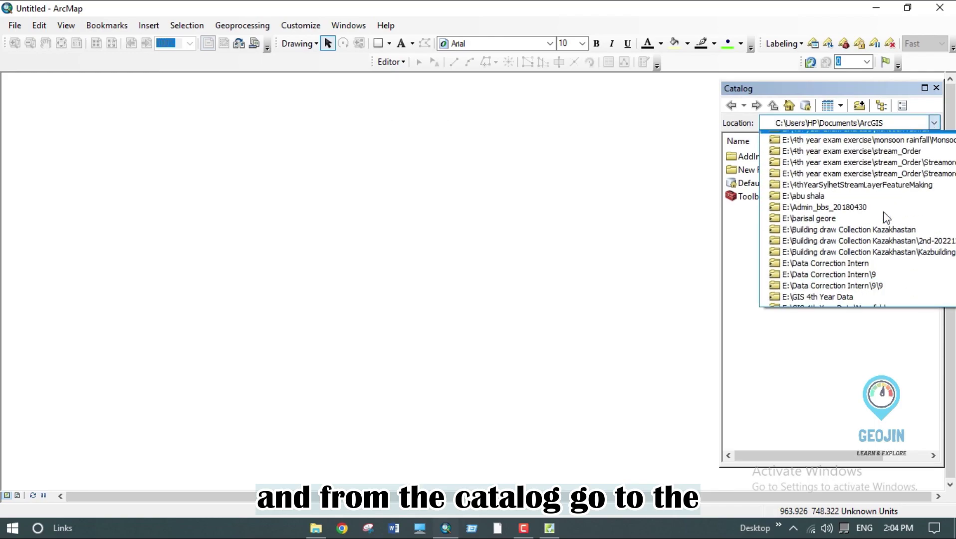
{"action": "scroll", "coordinate": [886, 217], "scroll_direction": "down", "scroll_amount": 8}
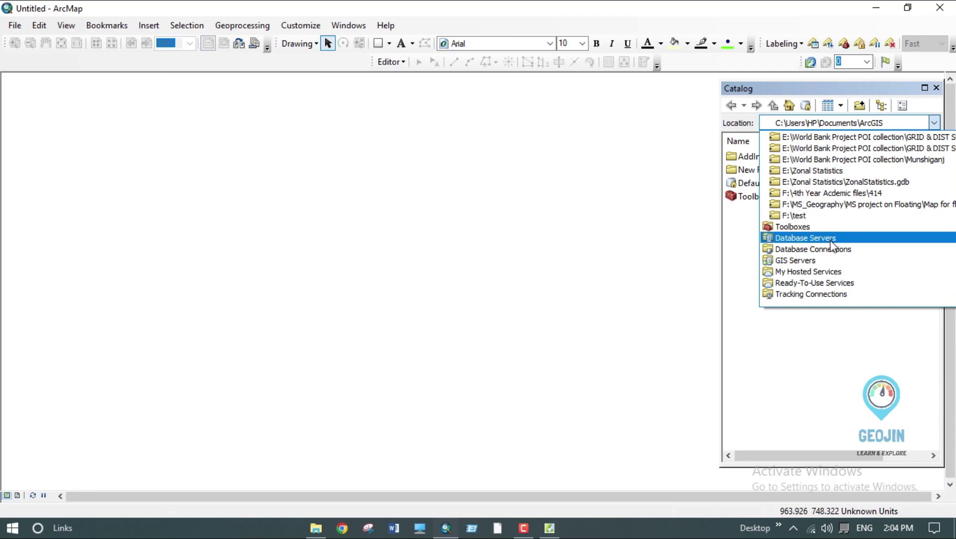
{"action": "left_click", "coordinate": [808, 261]}
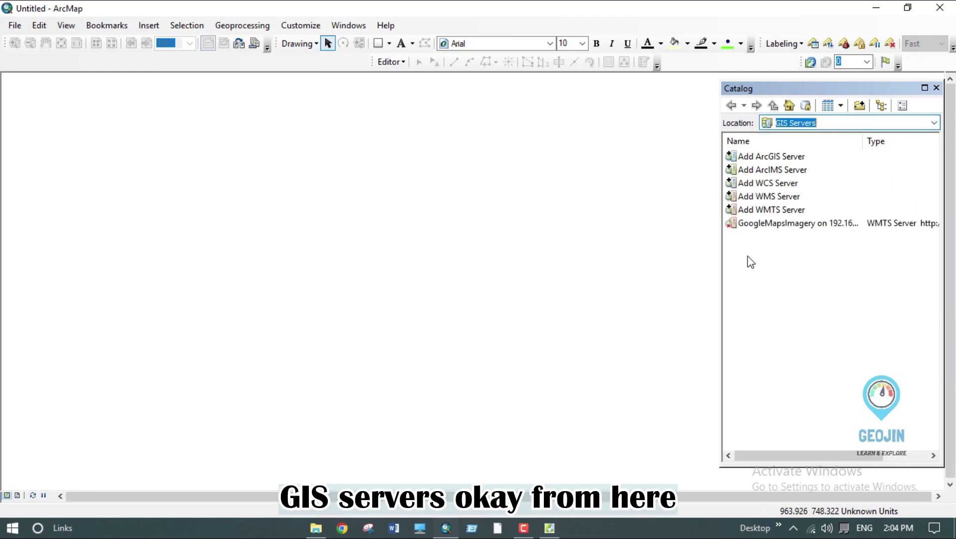
Step: Delete the old GoogleMapsImagery server connection and confirm
{"action": "right_click", "coordinate": [751, 224]}
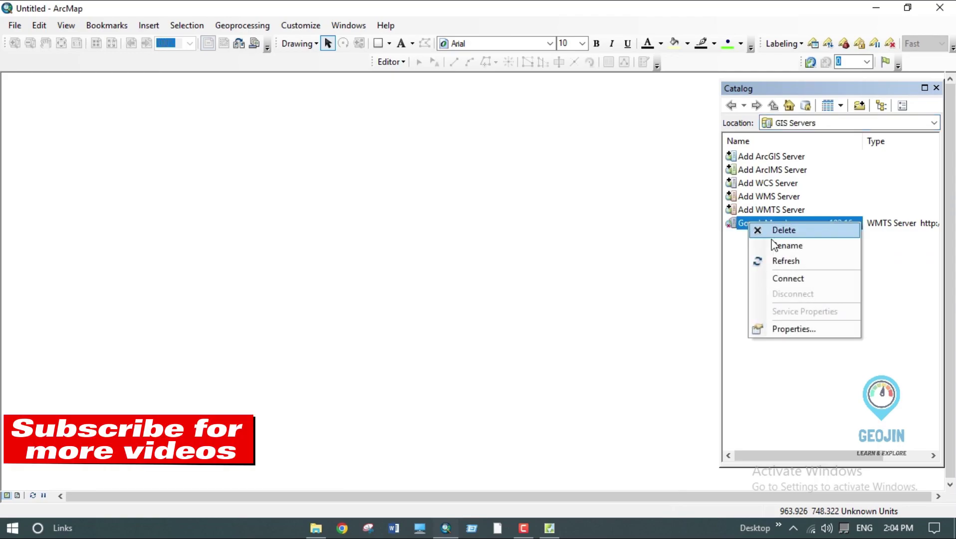
{"action": "left_click", "coordinate": [783, 230]}
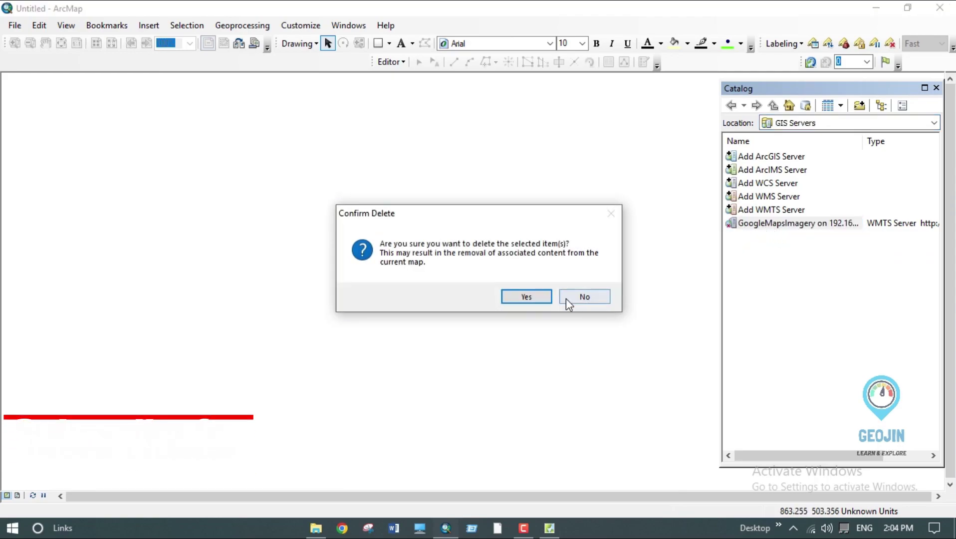
{"action": "left_click", "coordinate": [523, 296]}
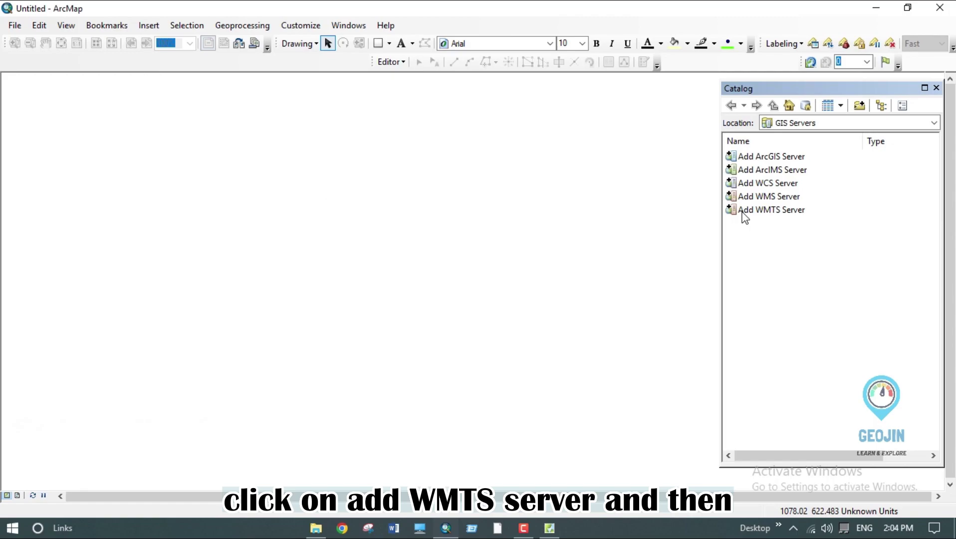
Step: Add a WMTS server from the pasted GoogleMapsImagery URL, fetching its layers and saving the connection
{"action": "double_click", "coordinate": [801, 210]}
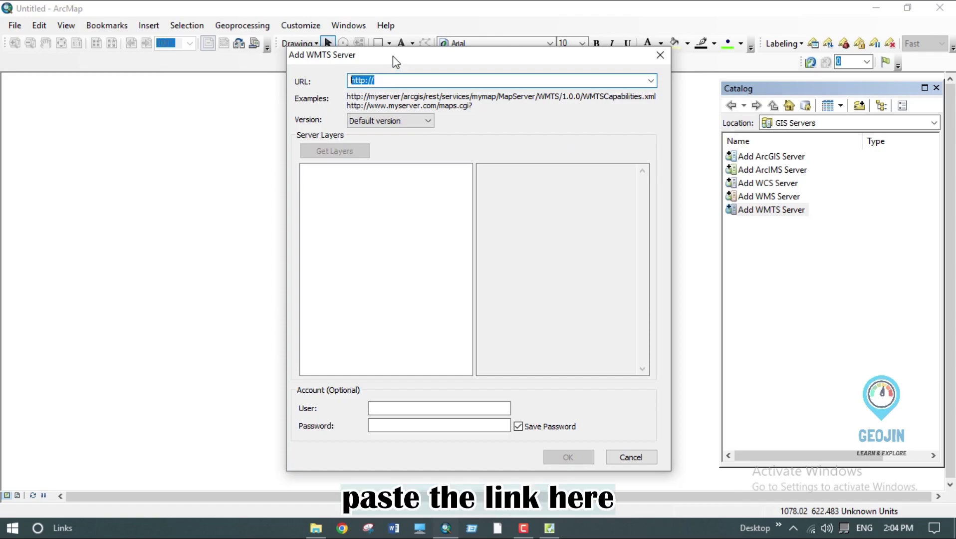
{"action": "key", "text": "ctrl+v"}
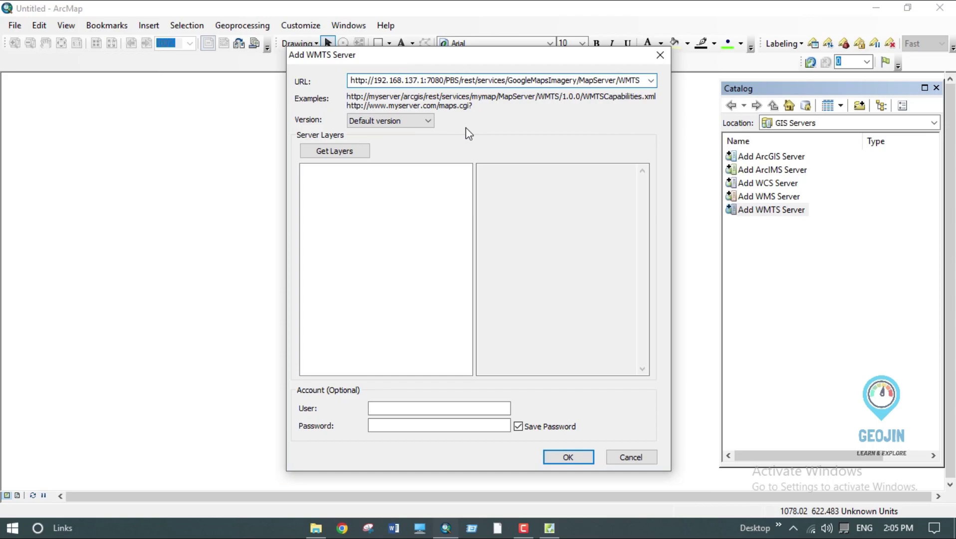
{"action": "left_click", "coordinate": [351, 151]}
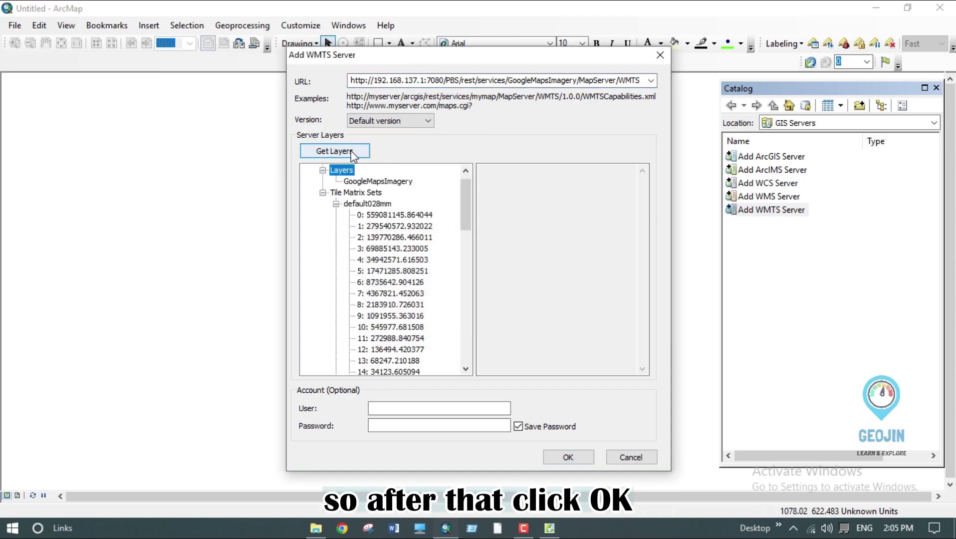
{"action": "left_click", "coordinate": [567, 457]}
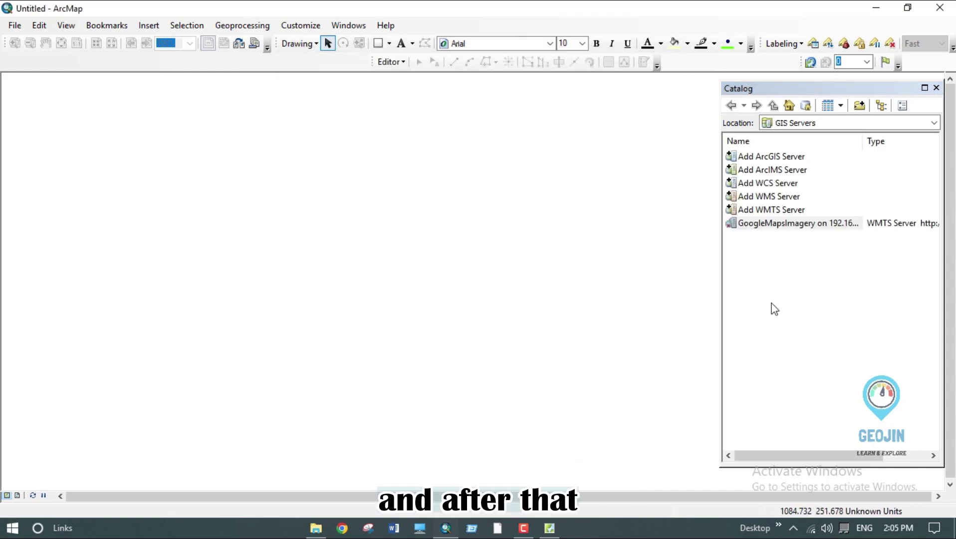
Step: Connect to the GoogleMapsImagery server and drag its WMTS imagery layer onto the map
{"action": "right_click", "coordinate": [808, 223]}
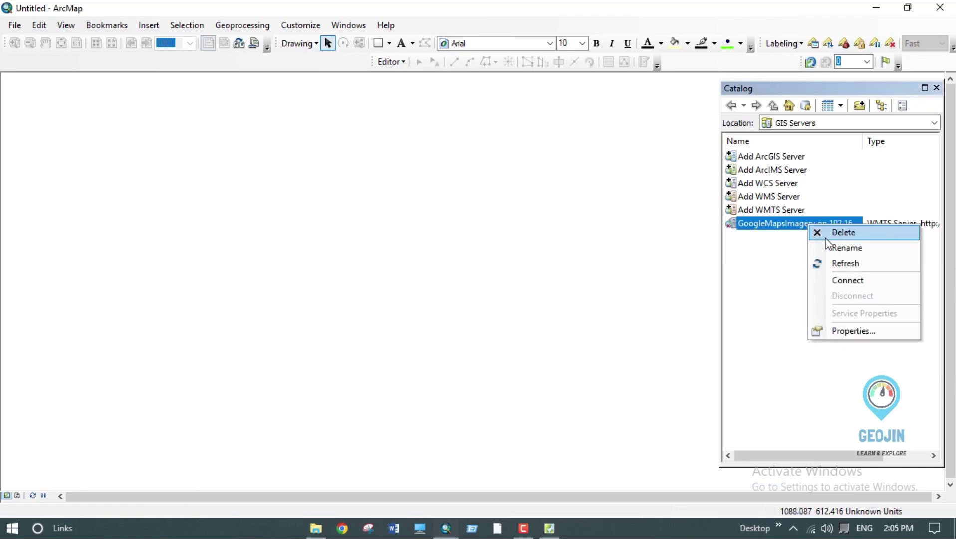
{"action": "left_click", "coordinate": [843, 283]}
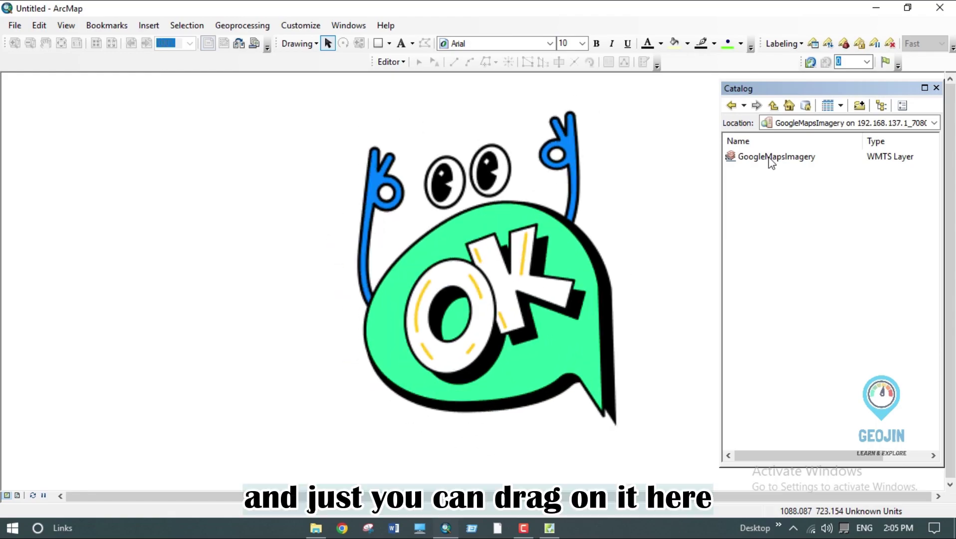
{"action": "left_click_drag", "start_coordinate": [725, 179], "coordinate": [478, 205]}
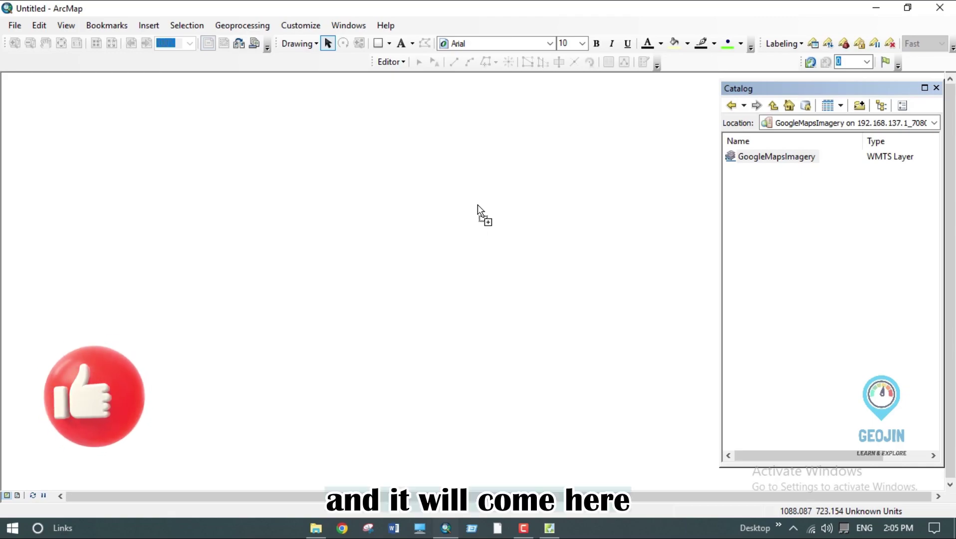
{"action": "left_click_drag", "start_coordinate": [477, 205], "coordinate": [478, 204]}
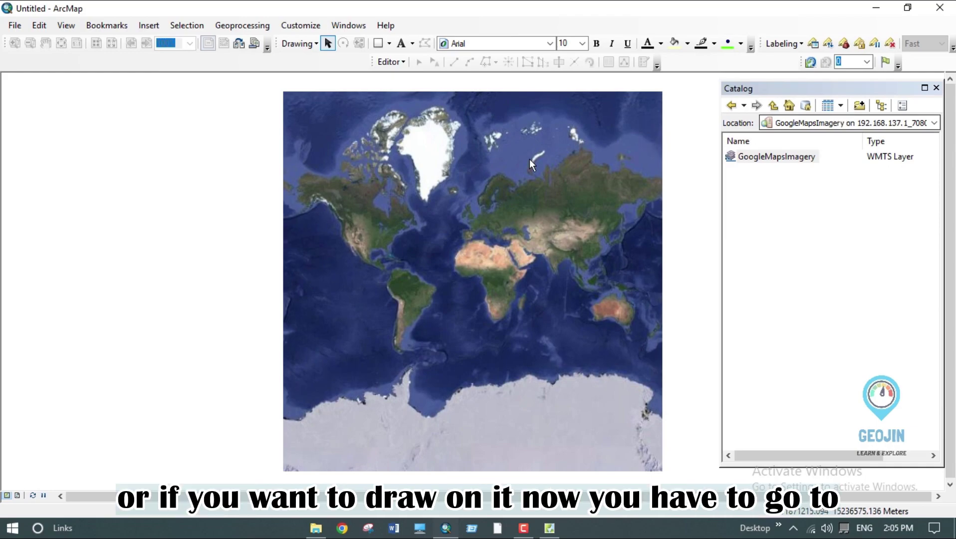
{"action": "scroll", "coordinate": [514, 264], "scroll_direction": "up", "scroll_amount": 1}
{"action": "scroll", "coordinate": [514, 263], "scroll_direction": "up", "scroll_amount": 1}
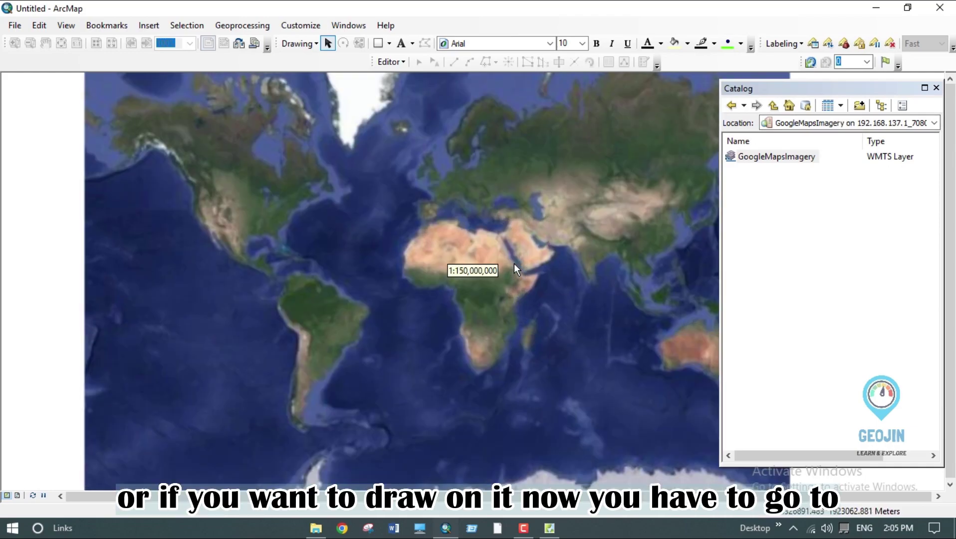
{"action": "scroll", "coordinate": [514, 264], "scroll_direction": "up", "scroll_amount": 1}
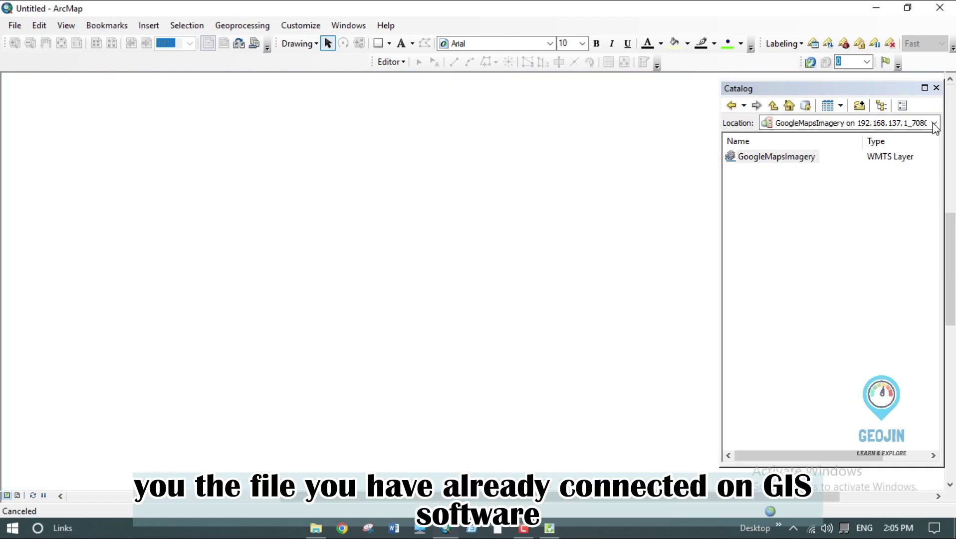
Step: Switch the Catalog location to the E:\supermap\INTERN project folder
{"action": "left_click", "coordinate": [934, 123]}
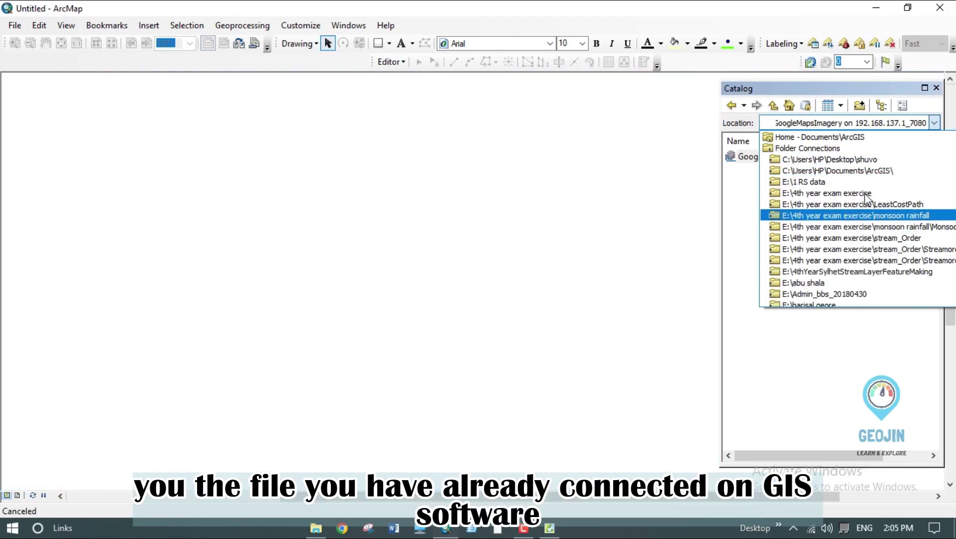
{"action": "left_click", "coordinate": [874, 124]}
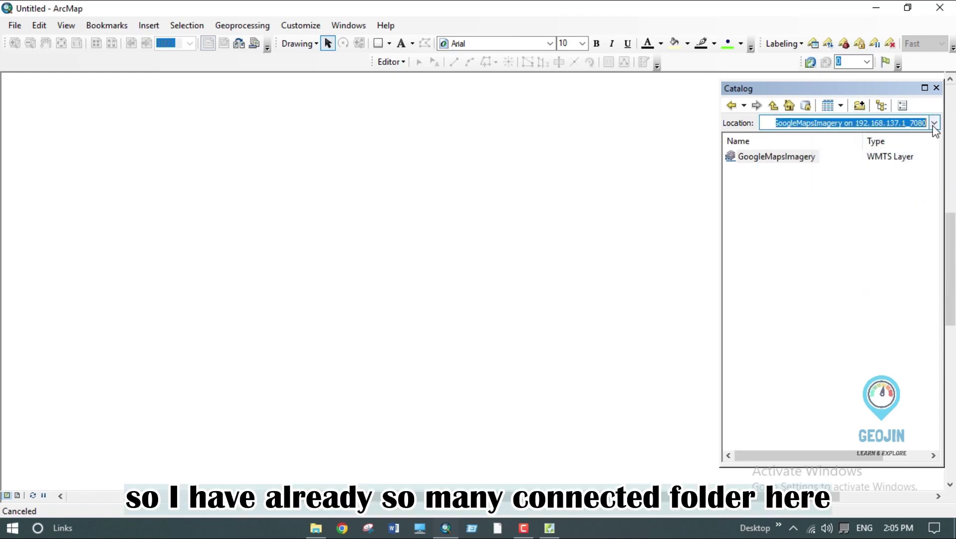
{"action": "left_click", "coordinate": [934, 129]}
{"action": "scroll", "coordinate": [857, 259], "scroll_direction": "down", "scroll_amount": 3}
{"action": "scroll", "coordinate": [850, 267], "scroll_direction": "down", "scroll_amount": 3}
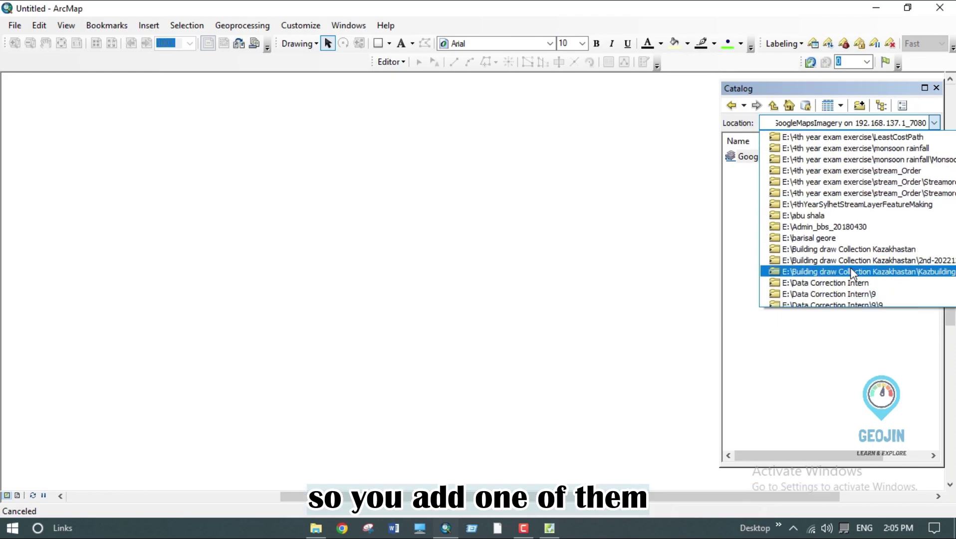
{"action": "scroll", "coordinate": [850, 267], "scroll_direction": "down", "scroll_amount": 3}
{"action": "scroll", "coordinate": [850, 268], "scroll_direction": "down", "scroll_amount": 3}
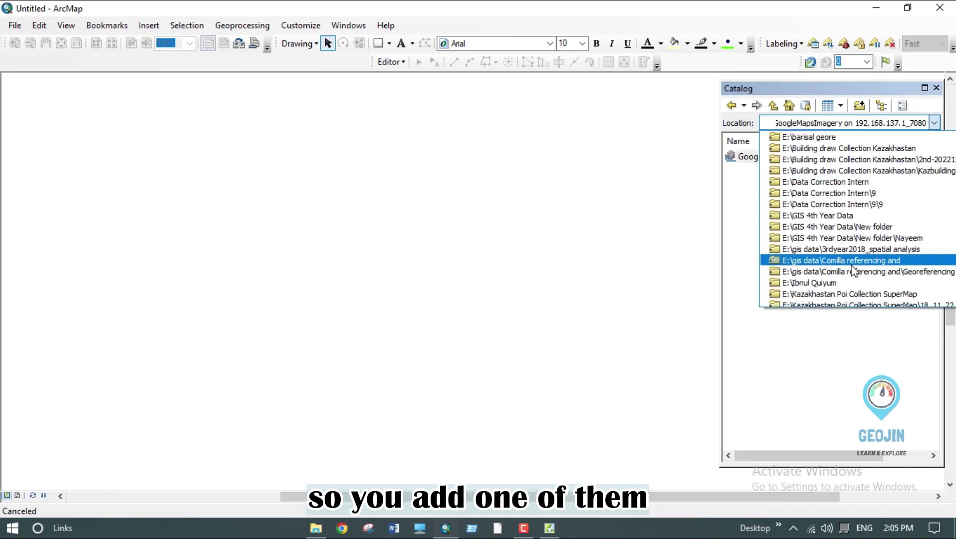
{"action": "scroll", "coordinate": [851, 270], "scroll_direction": "down", "scroll_amount": 3}
{"action": "scroll", "coordinate": [847, 261], "scroll_direction": "down", "scroll_amount": 3}
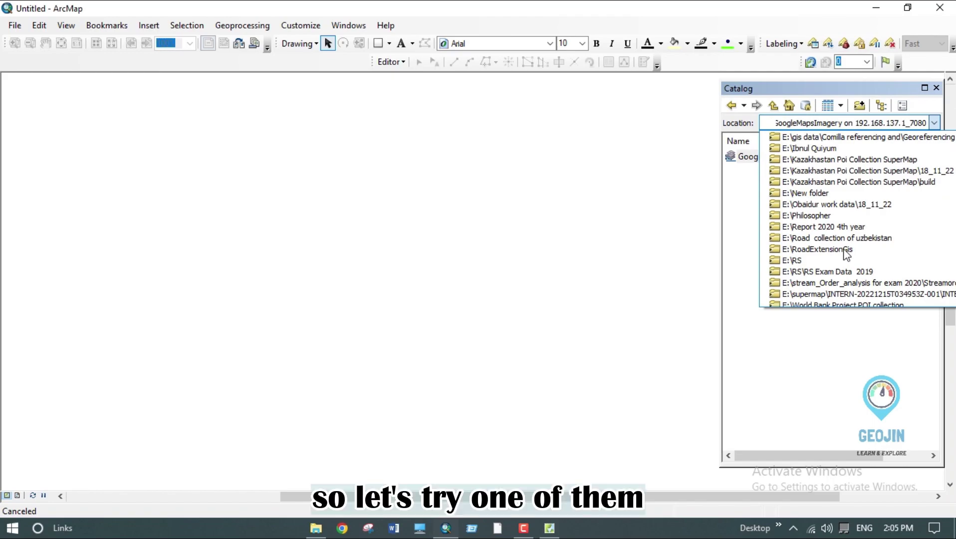
{"action": "scroll", "coordinate": [851, 250], "scroll_direction": "down", "scroll_amount": 3}
{"action": "scroll", "coordinate": [855, 251], "scroll_direction": "down", "scroll_amount": 3}
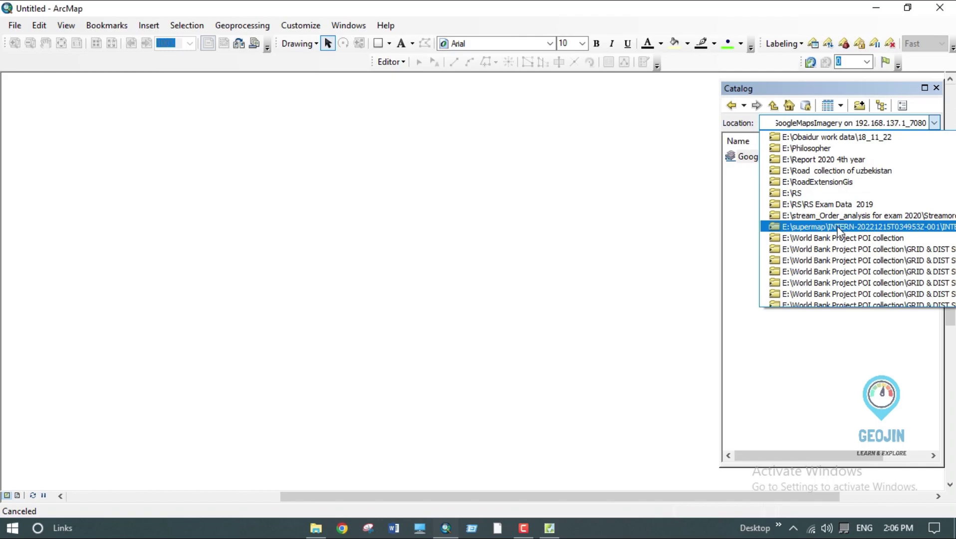
{"action": "scroll", "coordinate": [841, 231], "scroll_direction": "down", "scroll_amount": 3}
{"action": "scroll", "coordinate": [840, 231], "scroll_direction": "down", "scroll_amount": 3}
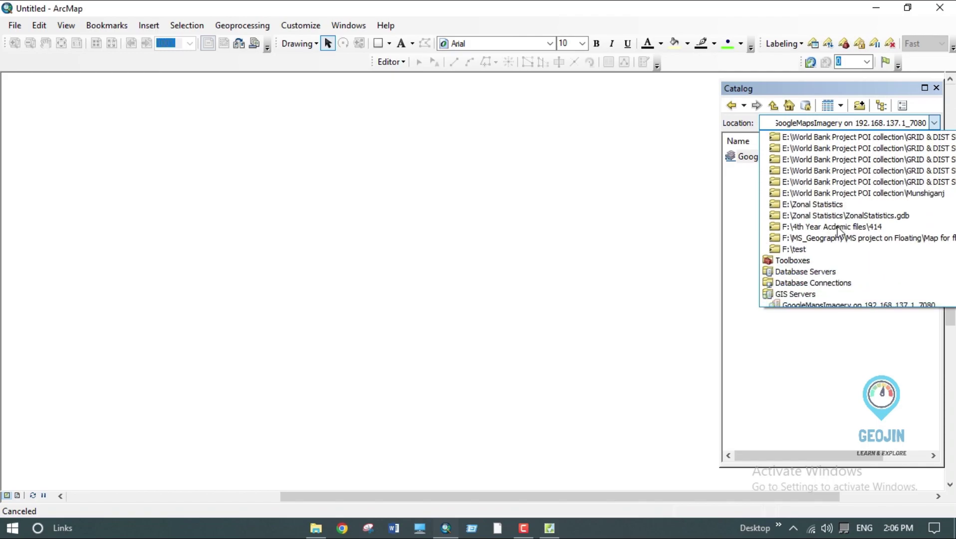
{"action": "scroll", "coordinate": [840, 232], "scroll_direction": "up", "scroll_amount": 3}
{"action": "scroll", "coordinate": [840, 232], "scroll_direction": "up", "scroll_amount": 3}
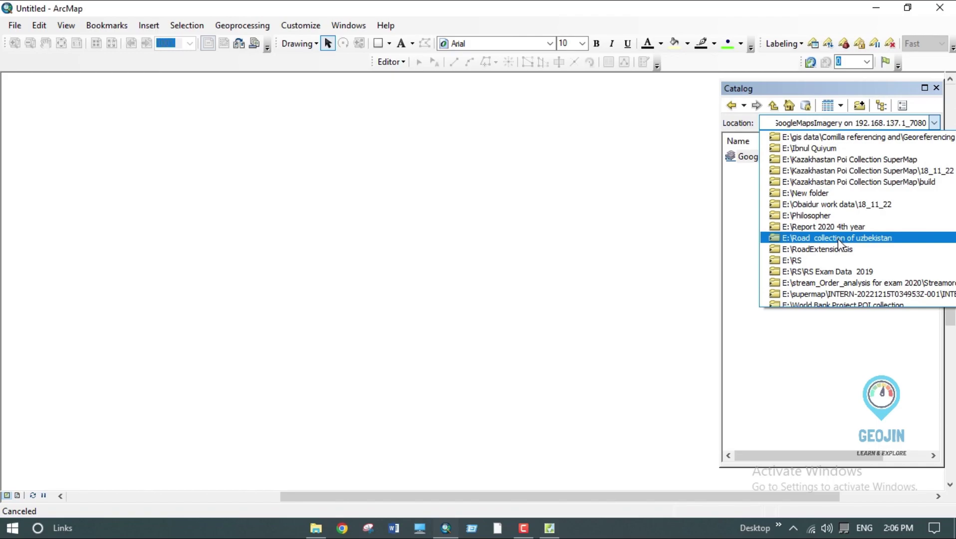
{"action": "scroll", "coordinate": [848, 287], "scroll_direction": "down", "scroll_amount": 1}
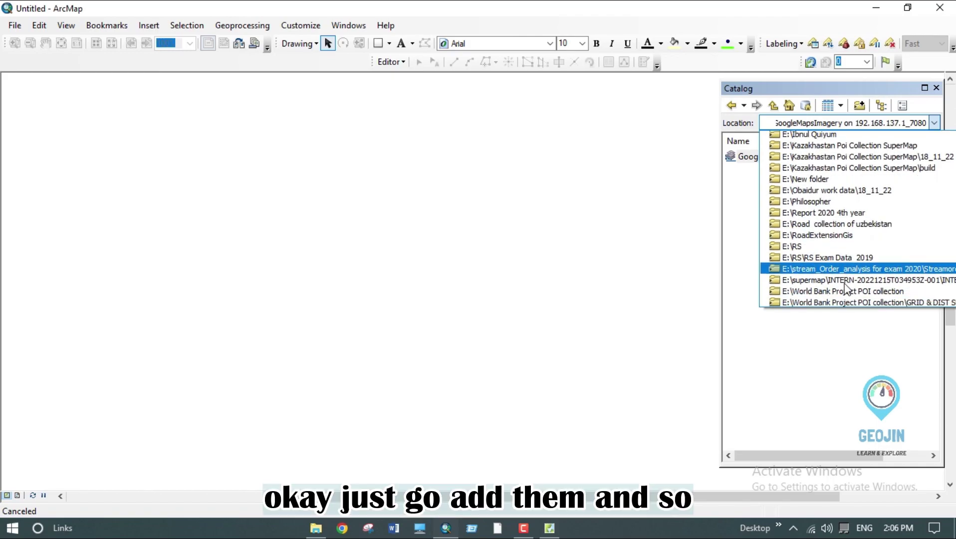
{"action": "scroll", "coordinate": [848, 287], "scroll_direction": "down", "scroll_amount": 2}
{"action": "left_click", "coordinate": [827, 227]}
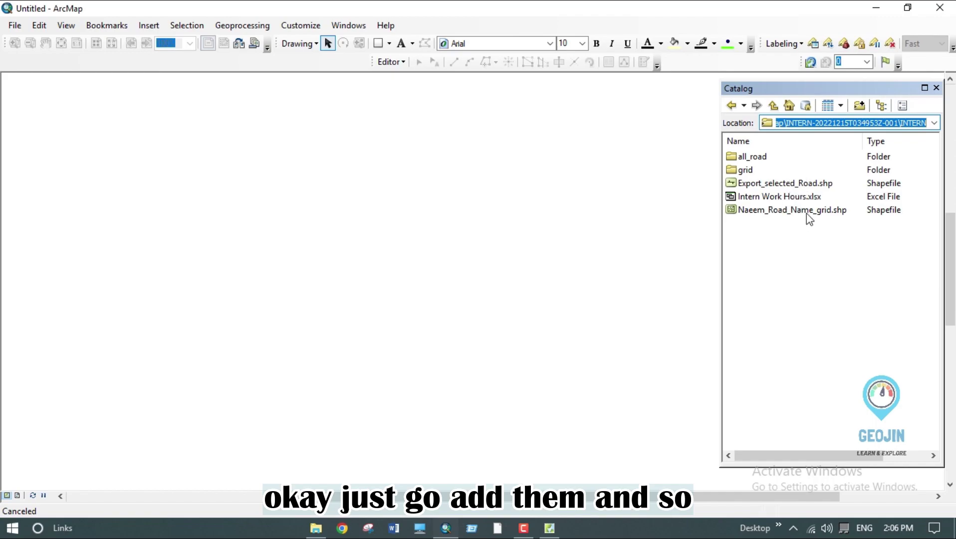
Step: Drag the road name grid shapefile from the Catalog onto the imagery map
{"action": "left_click_drag", "start_coordinate": [792, 210], "coordinate": [396, 269]}
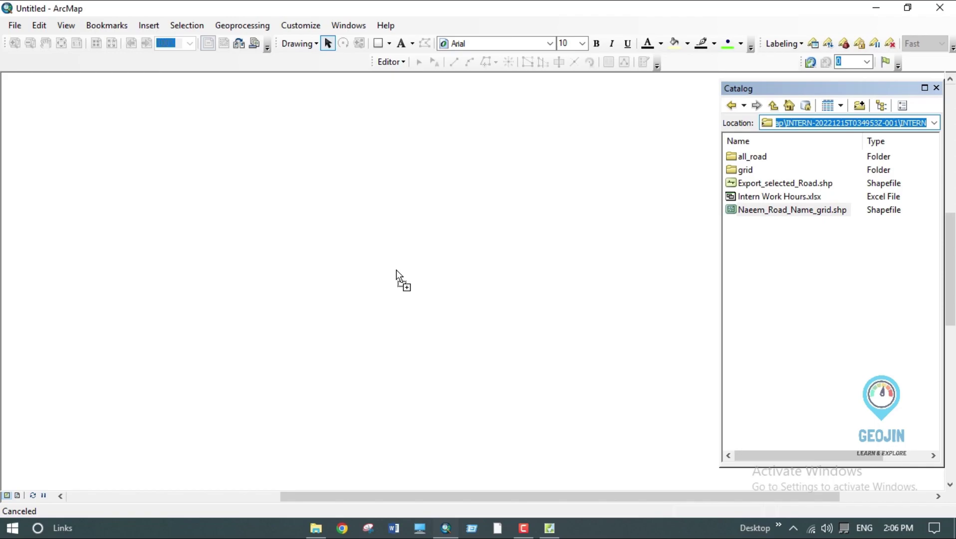
{"action": "left_click_drag", "start_coordinate": [395, 270], "coordinate": [396, 270]}
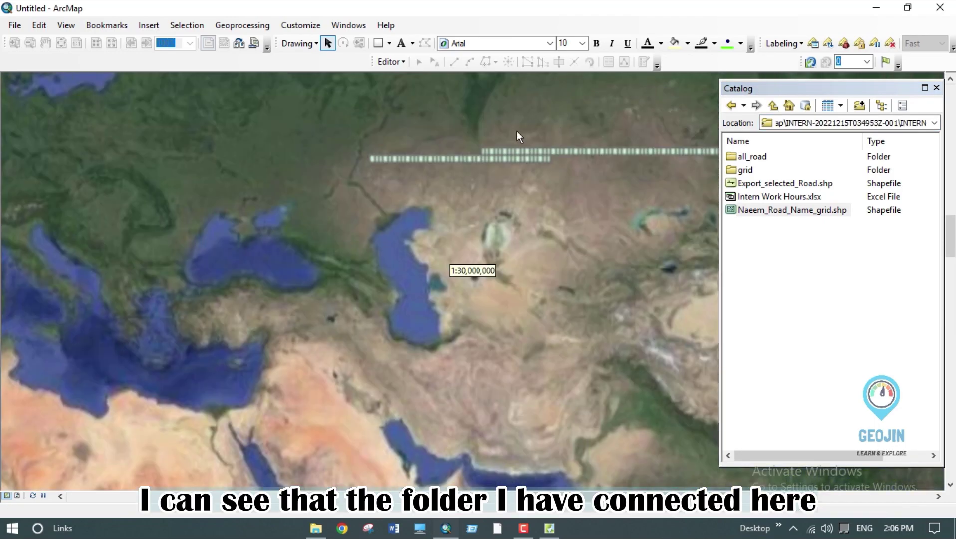
{"action": "scroll", "coordinate": [500, 135], "scroll_direction": "up", "scroll_amount": 5}
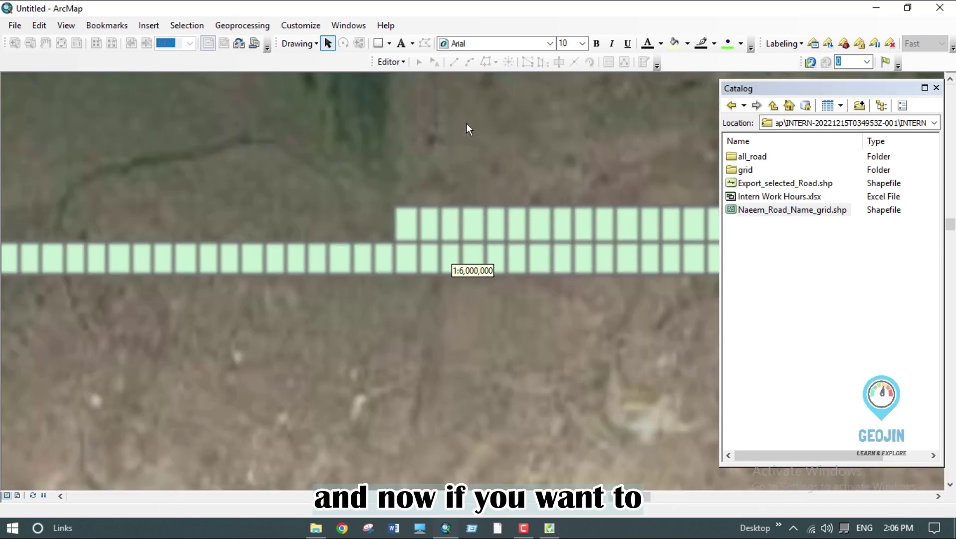
Step: Give the Naeem_Road_Name_grid layer a Hollow symbol so only cell outlines draw over the imagery
{"action": "left_click", "coordinate": [348, 26]}
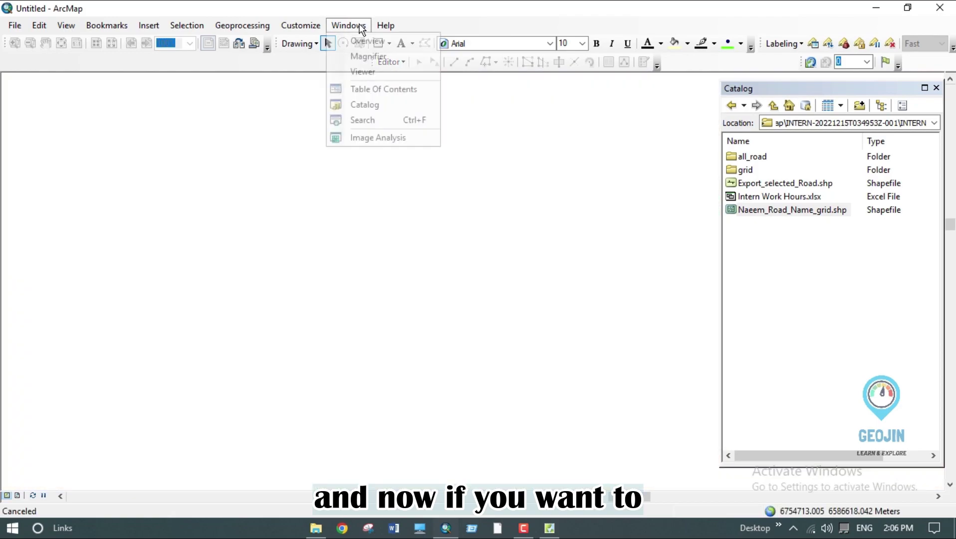
{"action": "left_click", "coordinate": [368, 90]}
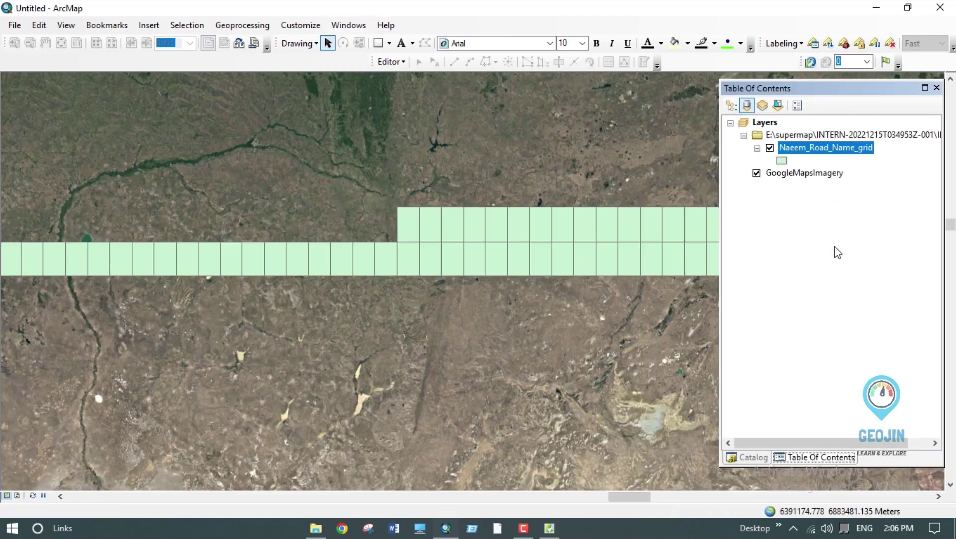
{"action": "left_click", "coordinate": [781, 159]}
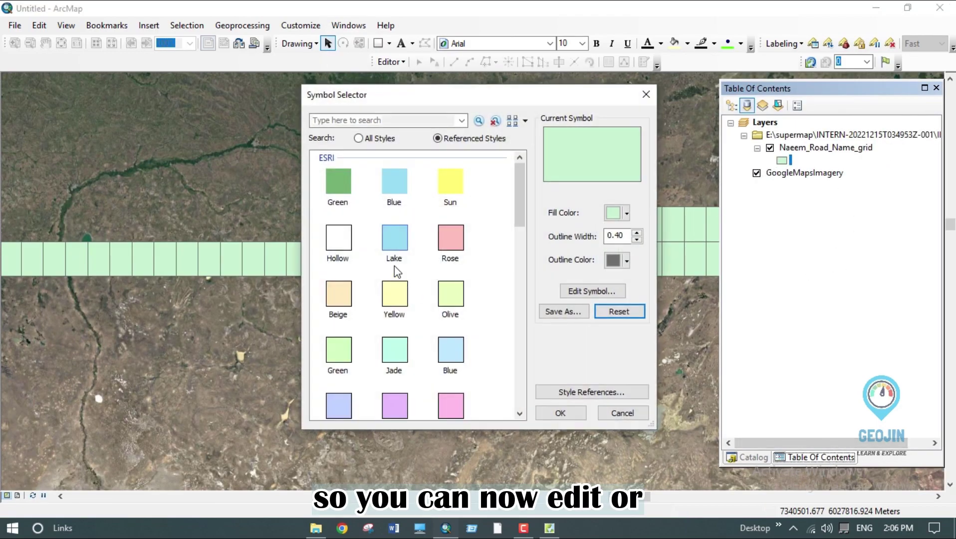
{"action": "left_click", "coordinate": [338, 239]}
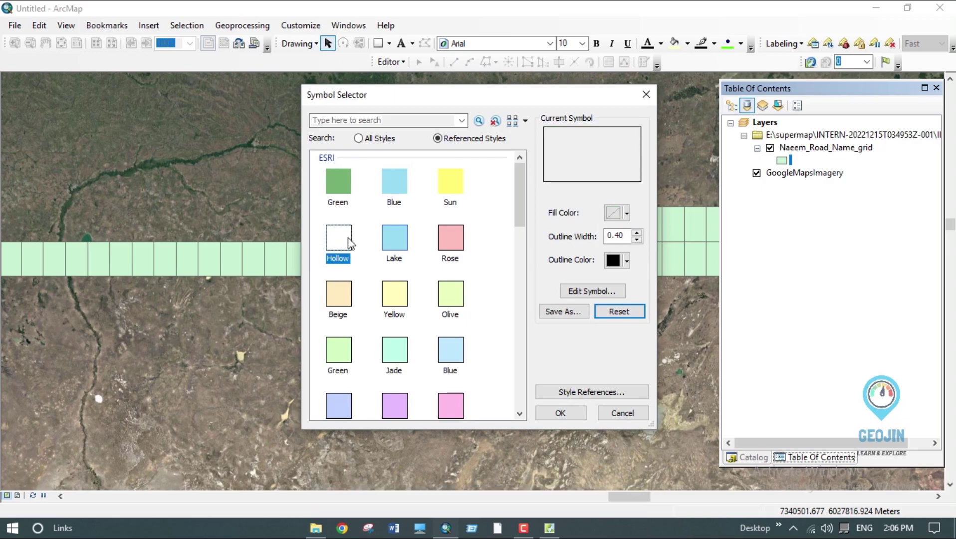
{"action": "left_click", "coordinate": [549, 413]}
{"action": "scroll", "coordinate": [480, 223], "scroll_direction": "up", "scroll_amount": 3}
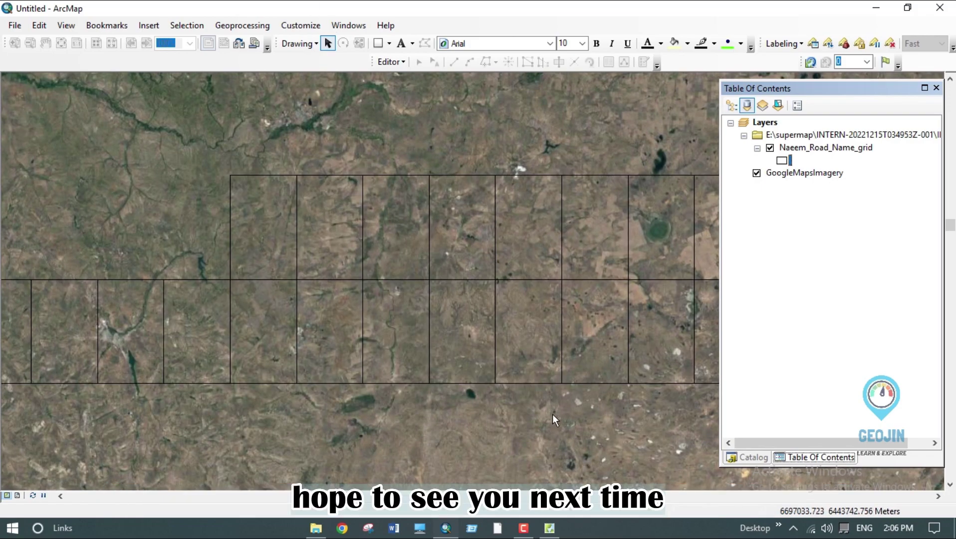
Step: Start a new GoogleMapsLabel tile service in Portable Basemap Server, accepting the test-only warning
{"action": "left_click", "coordinate": [549, 528]}
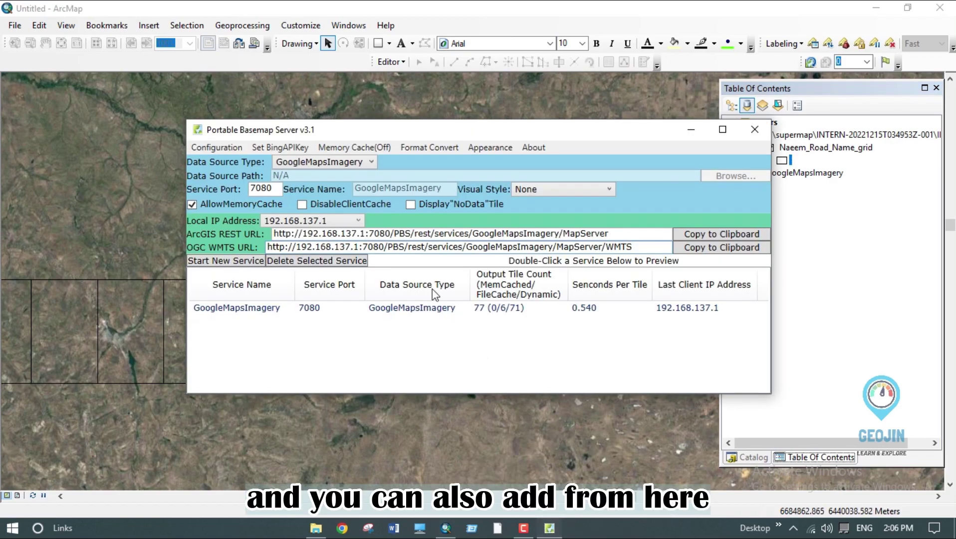
{"action": "left_click", "coordinate": [328, 162]}
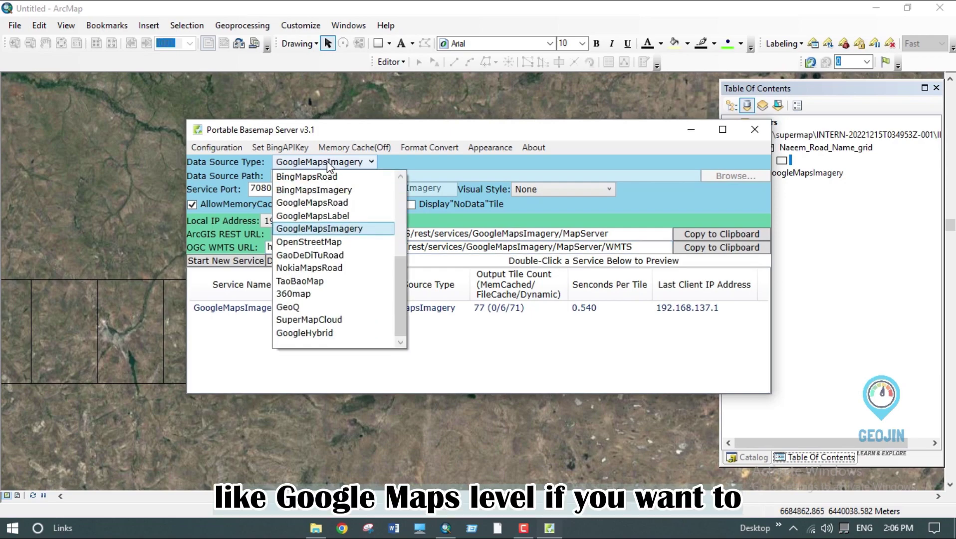
{"action": "left_click", "coordinate": [313, 216]}
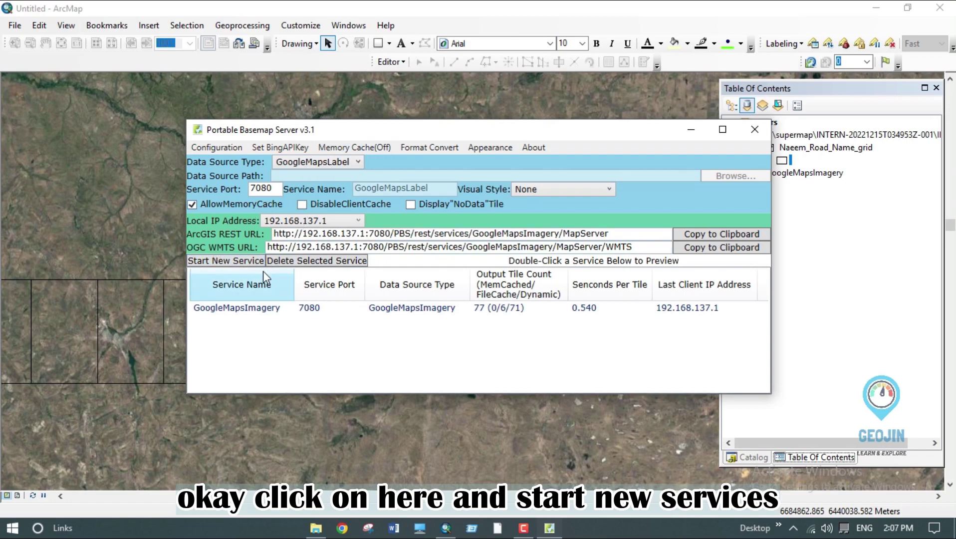
{"action": "left_click", "coordinate": [231, 258]}
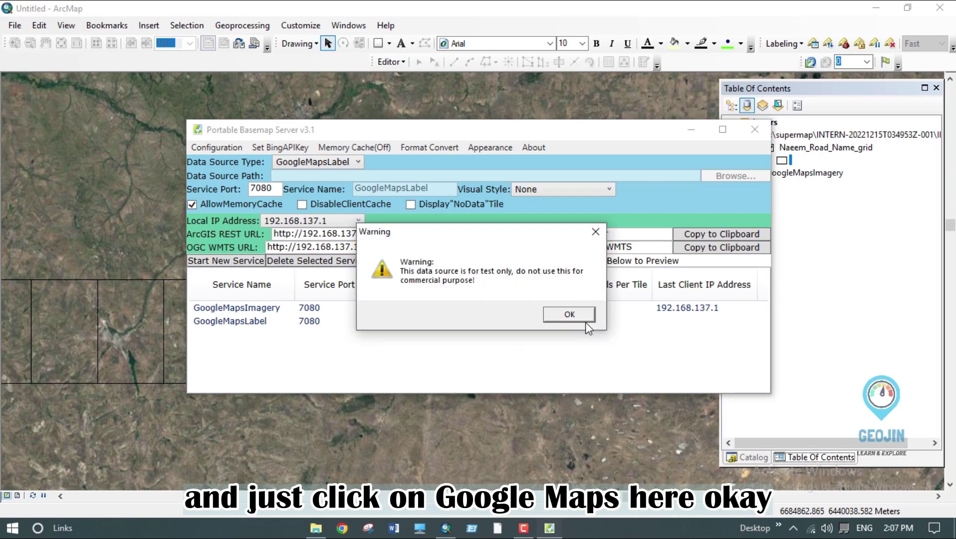
{"action": "left_click", "coordinate": [570, 314]}
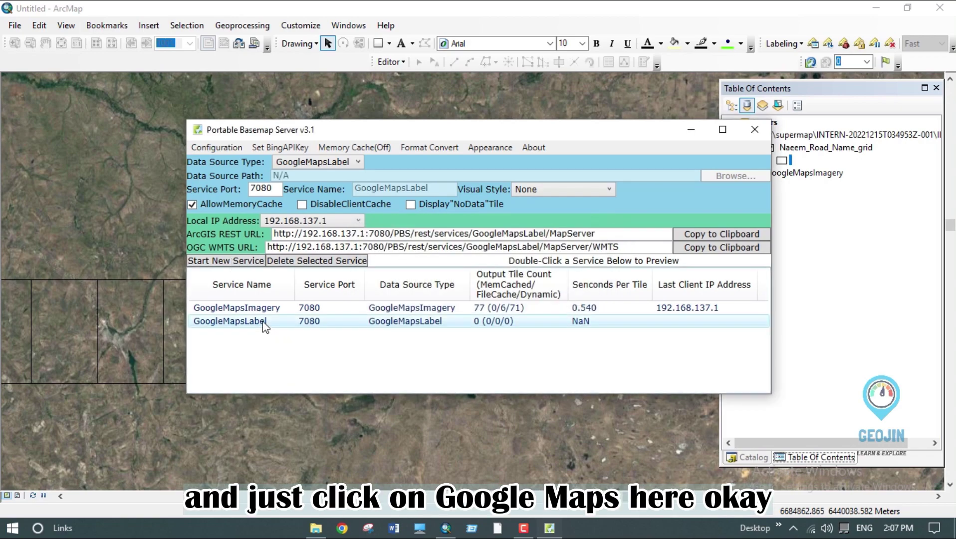
Step: Copy the GoogleMapsLabel service's WMTS address to the clipboard and hide the server window
{"action": "left_click", "coordinate": [247, 322]}
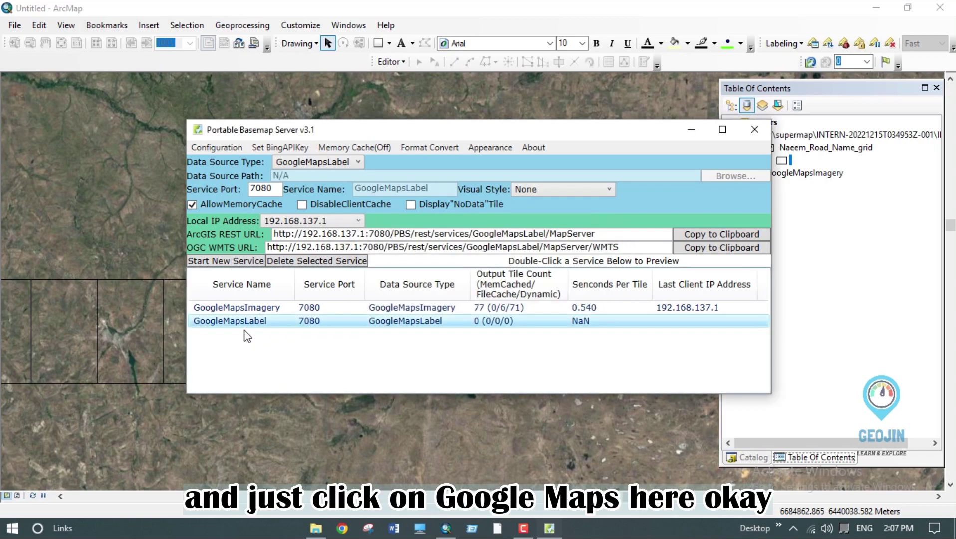
{"action": "left_click", "coordinate": [343, 320]}
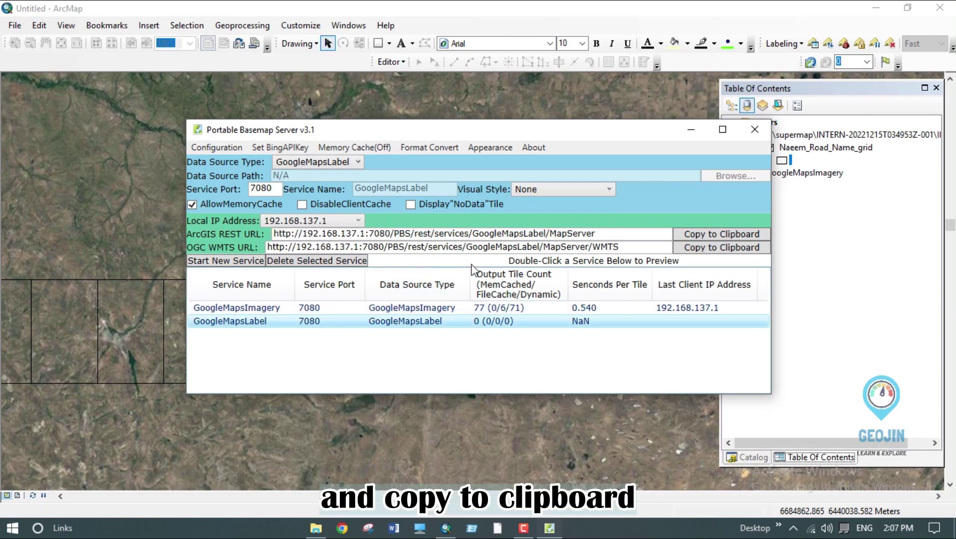
{"action": "left_click", "coordinate": [276, 324]}
{"action": "left_click", "coordinate": [721, 247]}
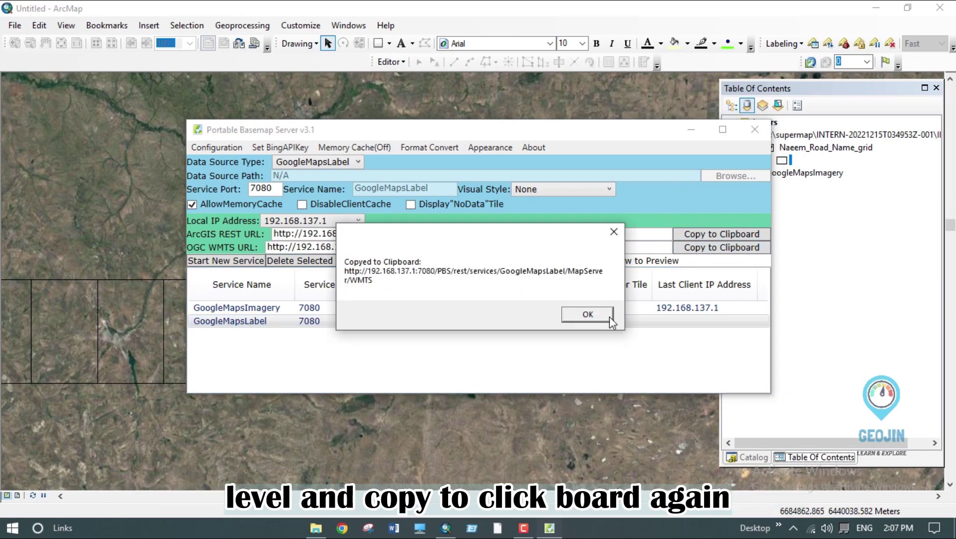
{"action": "left_click", "coordinate": [599, 317]}
{"action": "left_click", "coordinate": [691, 130]}
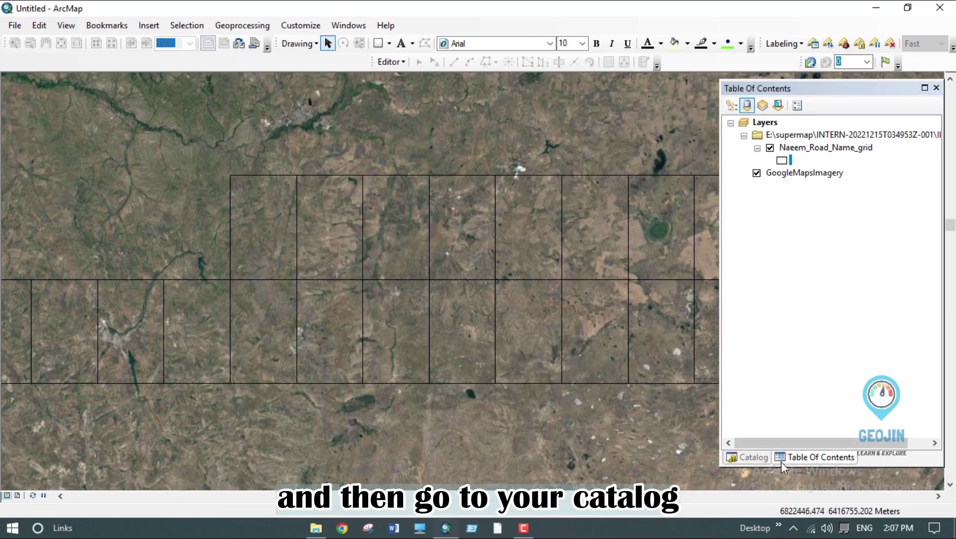
Step: Add a WMTS server under GIS Servers from the pasted GoogleMapsLabel URL after fetching its layers
{"action": "left_click", "coordinate": [747, 456]}
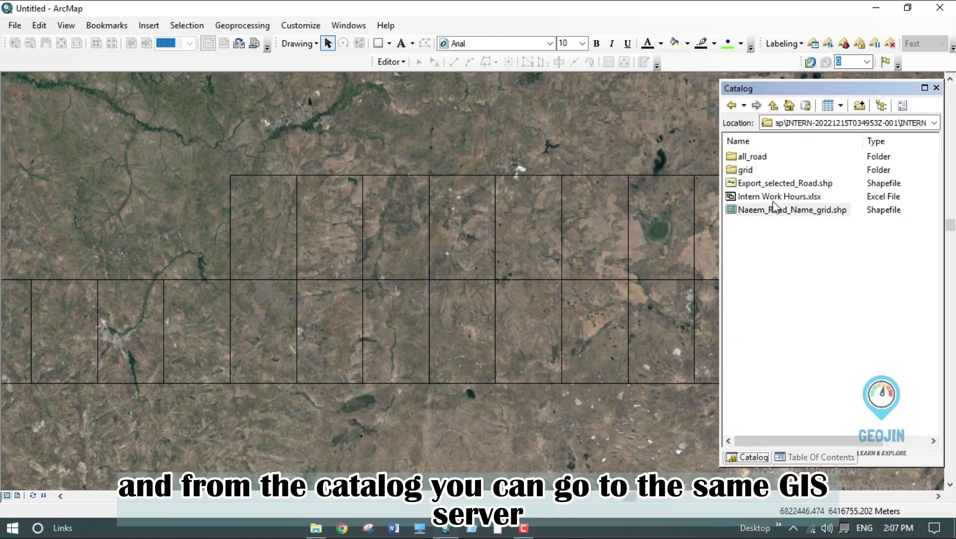
{"action": "left_click", "coordinate": [933, 122]}
{"action": "scroll", "coordinate": [849, 256], "scroll_direction": "down", "scroll_amount": 3}
{"action": "scroll", "coordinate": [849, 256], "scroll_direction": "down", "scroll_amount": 2}
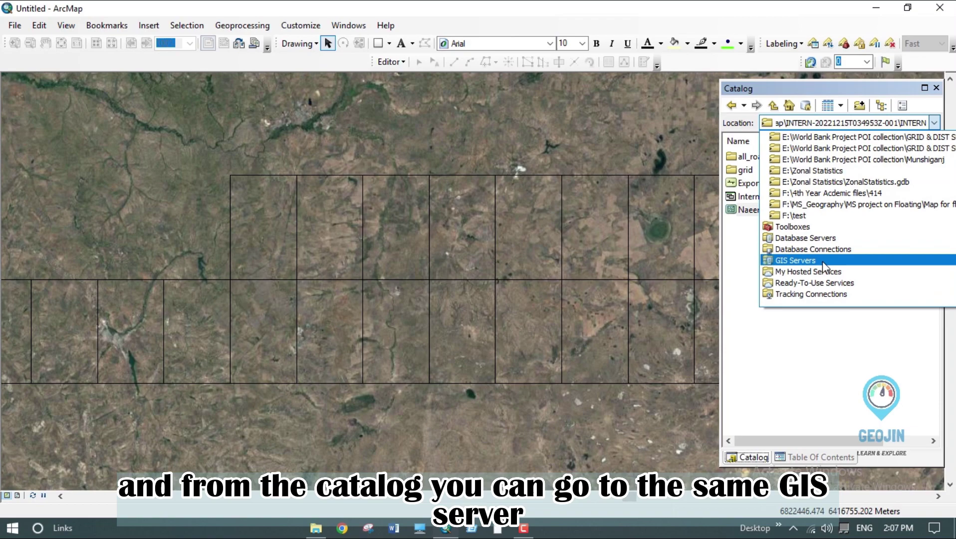
{"action": "left_click", "coordinate": [795, 260]}
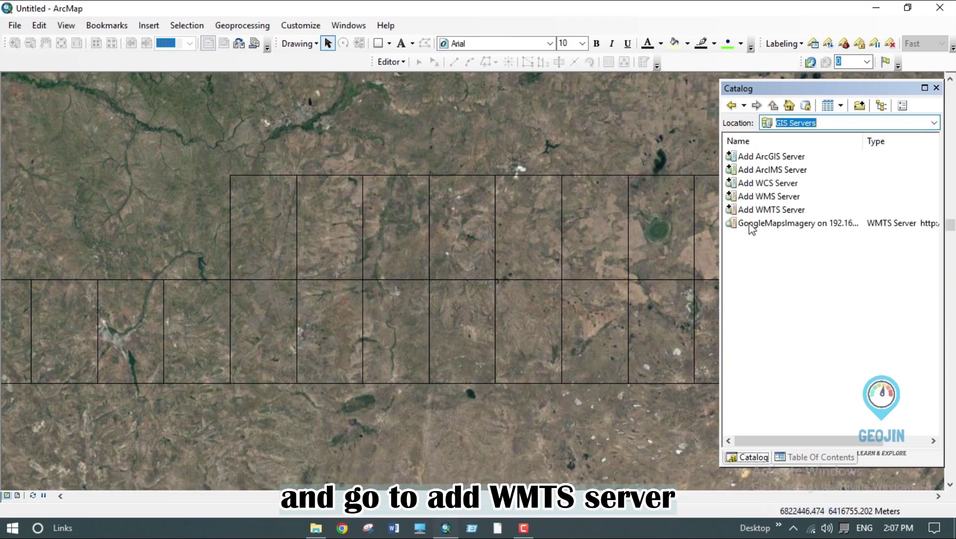
{"action": "double_click", "coordinate": [771, 210]}
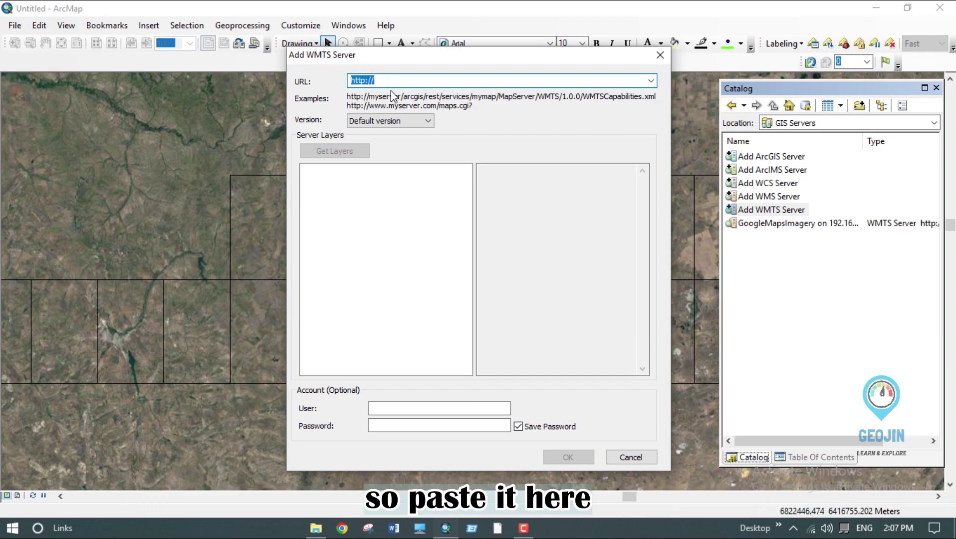
{"action": "key", "text": "ctrl+v"}
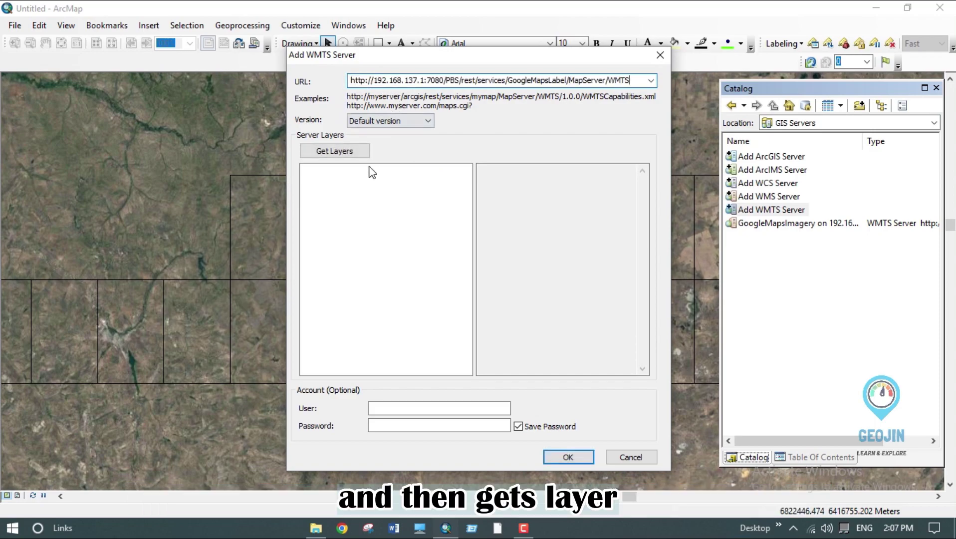
{"action": "left_click", "coordinate": [348, 155]}
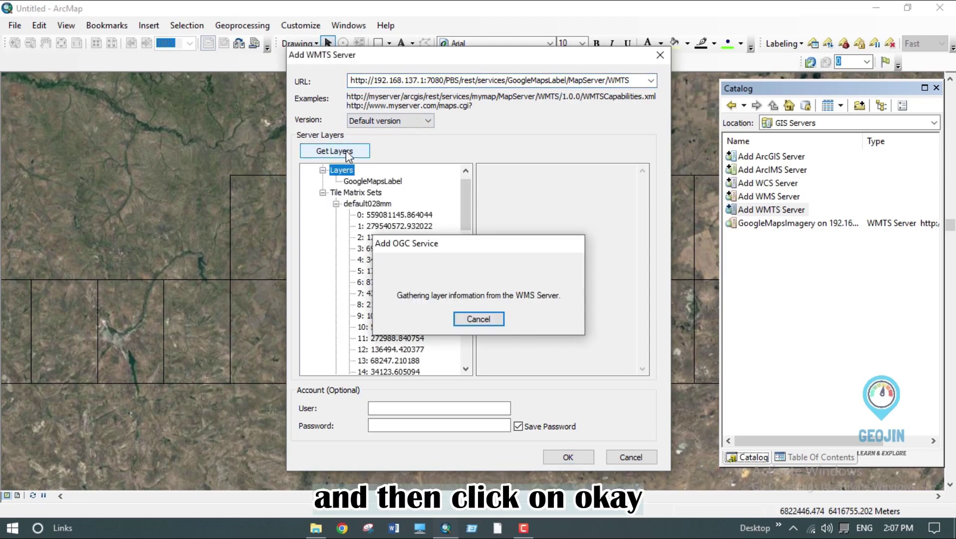
{"action": "left_click", "coordinate": [568, 457]}
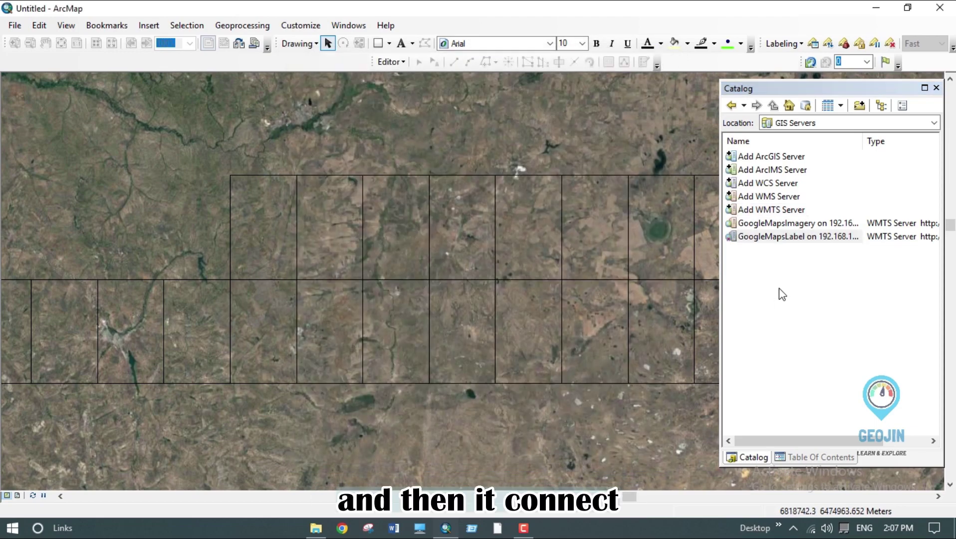
Step: Connect to the GoogleMapsLabel server and drag its WMTS layer onto the map
{"action": "right_click", "coordinate": [772, 238]}
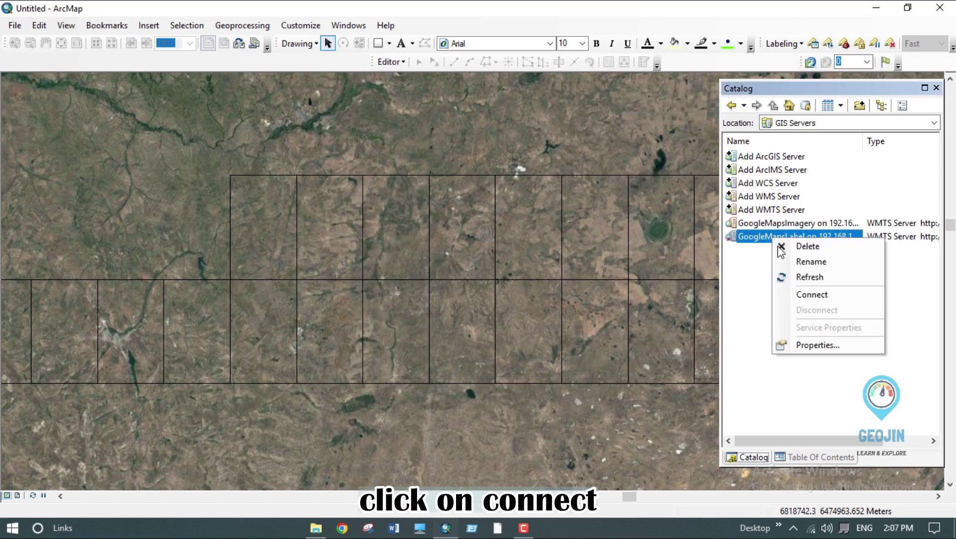
{"action": "left_click", "coordinate": [798, 295]}
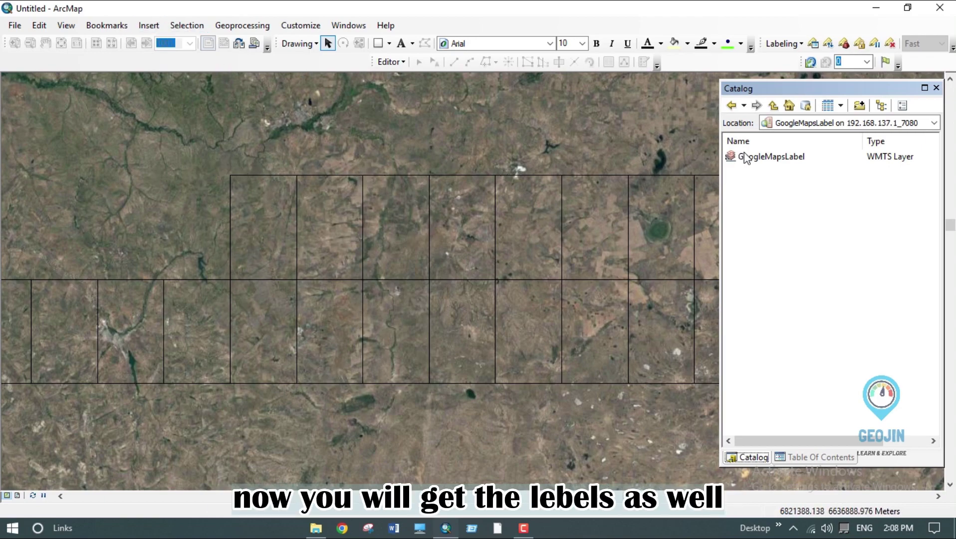
{"action": "left_click_drag", "start_coordinate": [770, 156], "coordinate": [438, 257]}
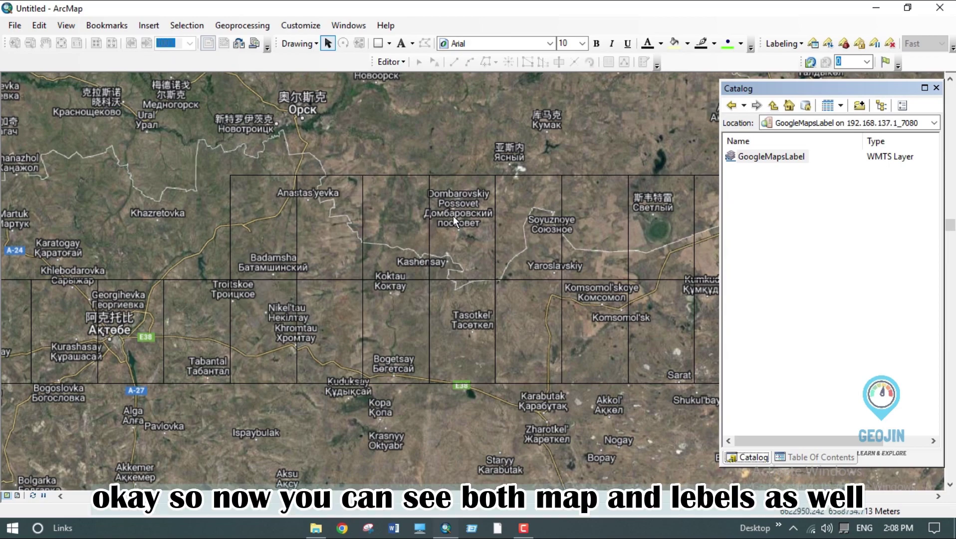
{"action": "scroll", "coordinate": [454, 216], "scroll_direction": "up", "scroll_amount": 2}
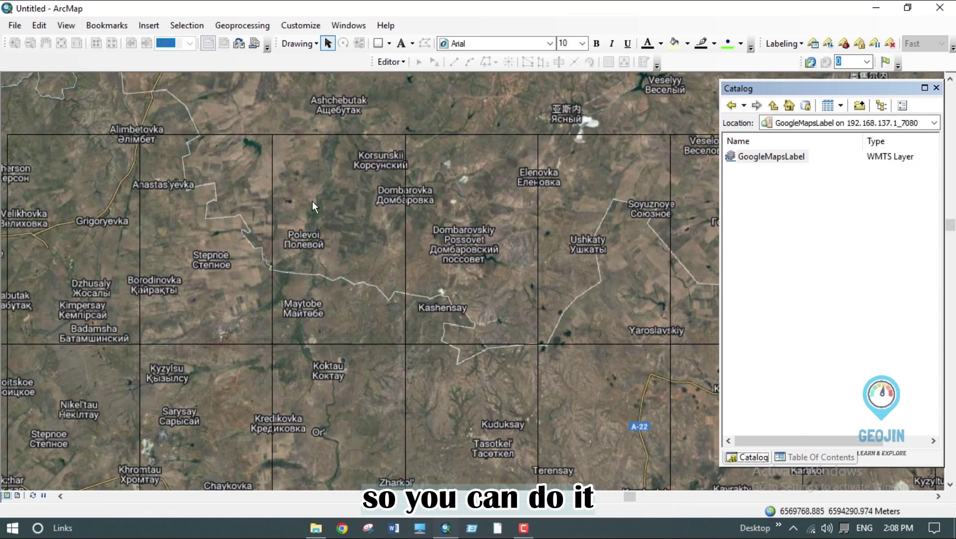
{"action": "scroll", "coordinate": [312, 201], "scroll_direction": "up", "scroll_amount": 2}
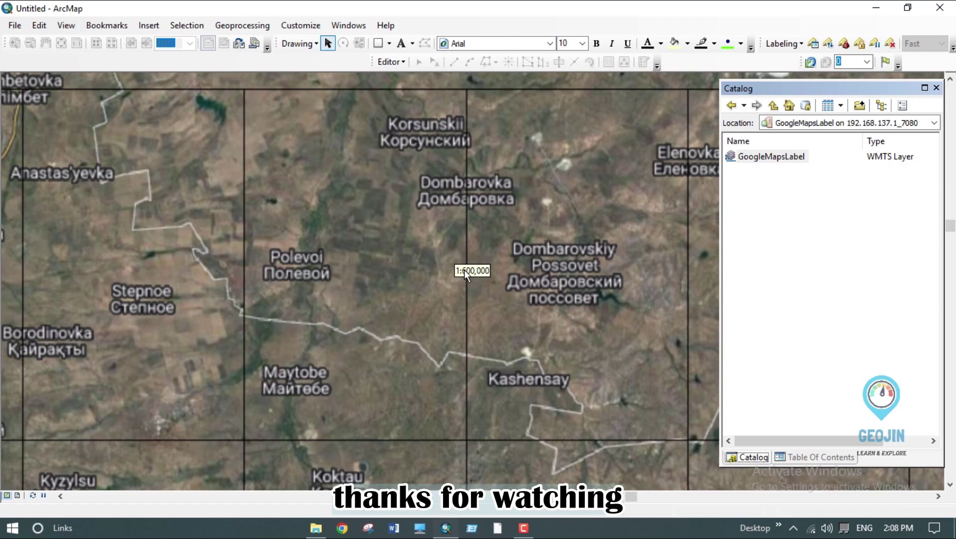